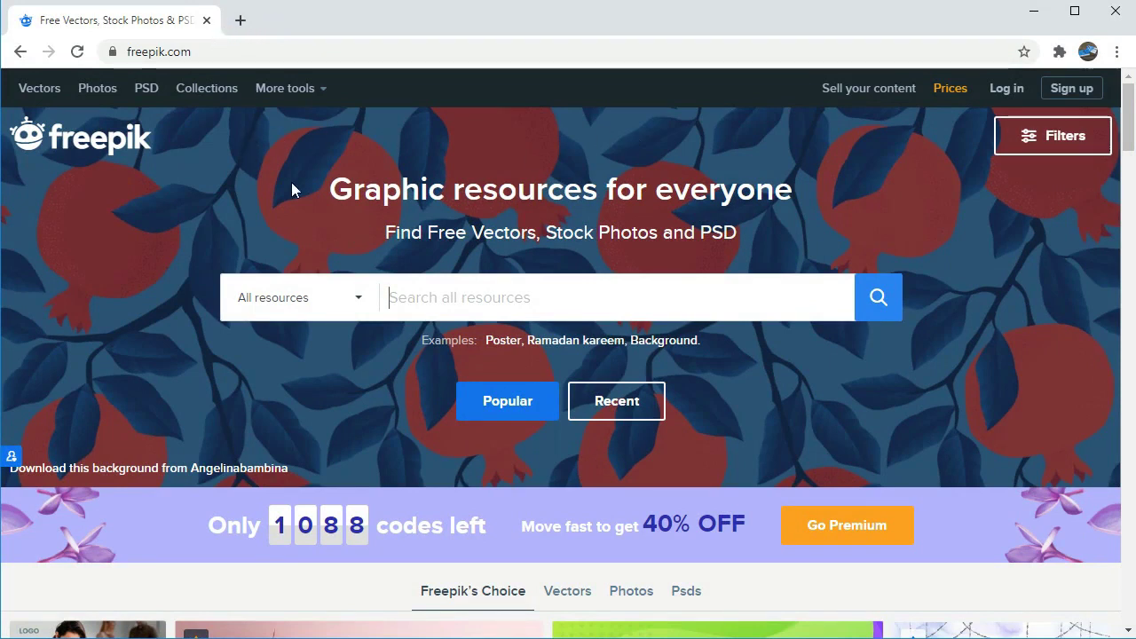
Step: Search all Freepik resources for 'mockups'
{"action": "scroll", "coordinate": [393, 190], "scroll_direction": "down", "scroll_amount": 6}
{"action": "scroll", "coordinate": [759, 327], "scroll_direction": "down", "scroll_amount": 3}
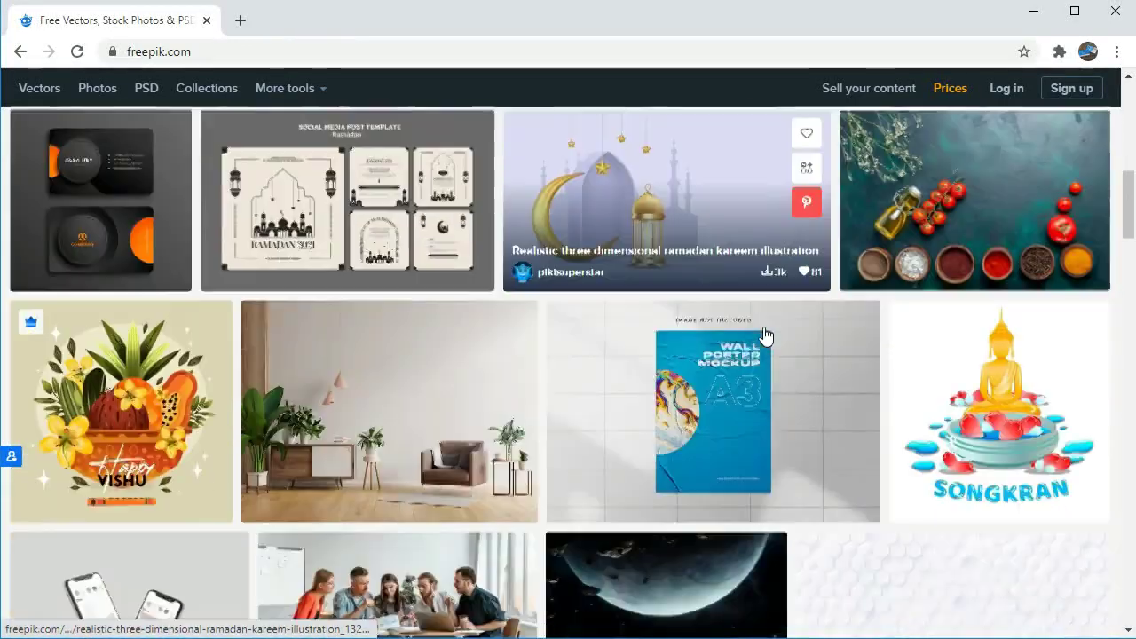
{"action": "scroll", "coordinate": [764, 333], "scroll_direction": "down", "scroll_amount": 6}
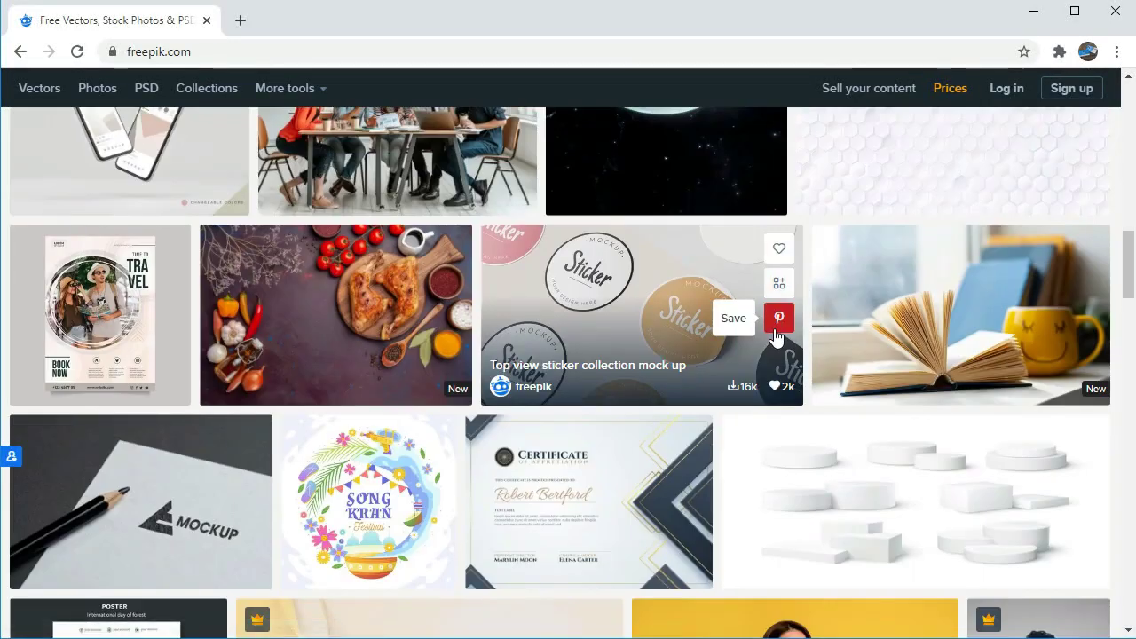
{"action": "scroll", "coordinate": [740, 387], "scroll_direction": "down", "scroll_amount": 3}
{"action": "mouse_move", "coordinate": [795, 440]}
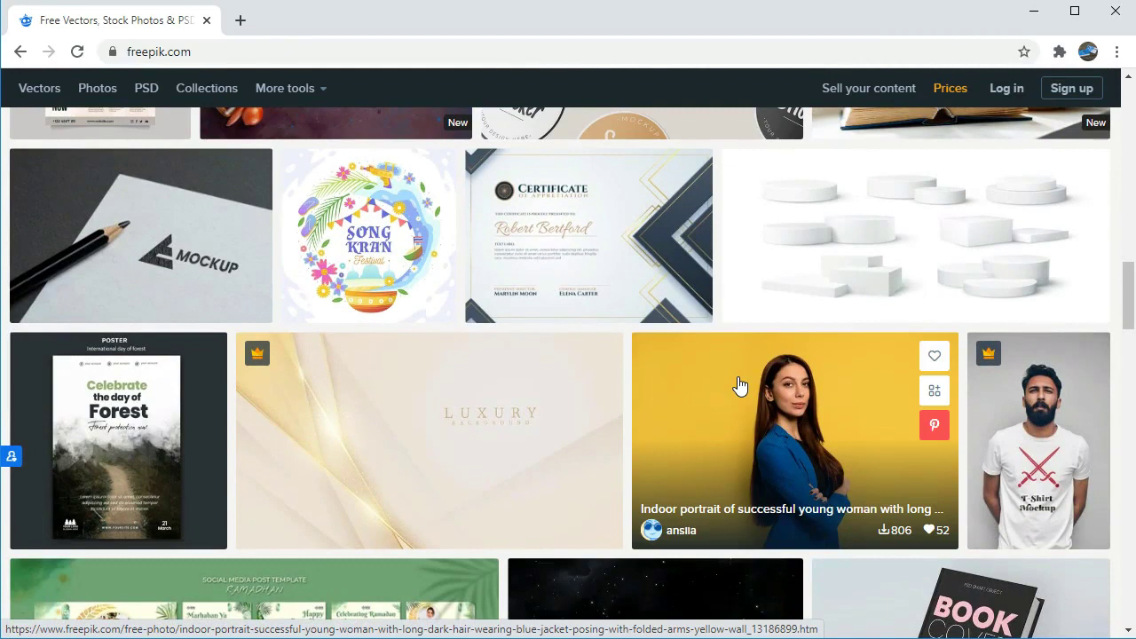
{"action": "scroll", "coordinate": [705, 414], "scroll_direction": "down", "scroll_amount": 5}
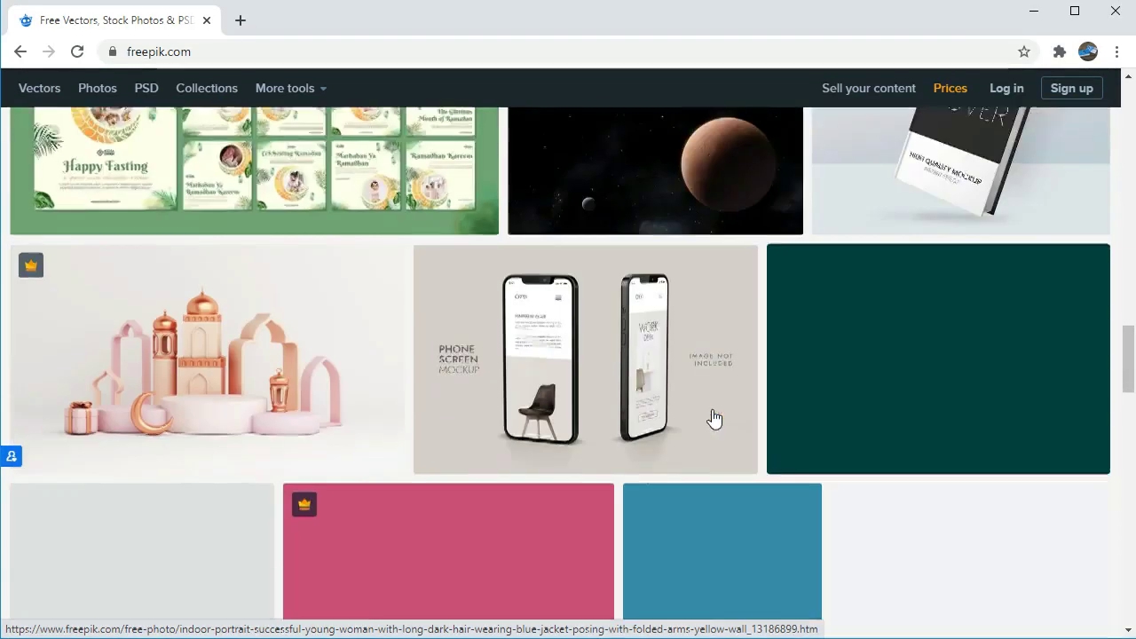
{"action": "scroll", "coordinate": [712, 414], "scroll_direction": "down", "scroll_amount": 4}
{"action": "scroll", "coordinate": [709, 414], "scroll_direction": "up", "scroll_amount": 2}
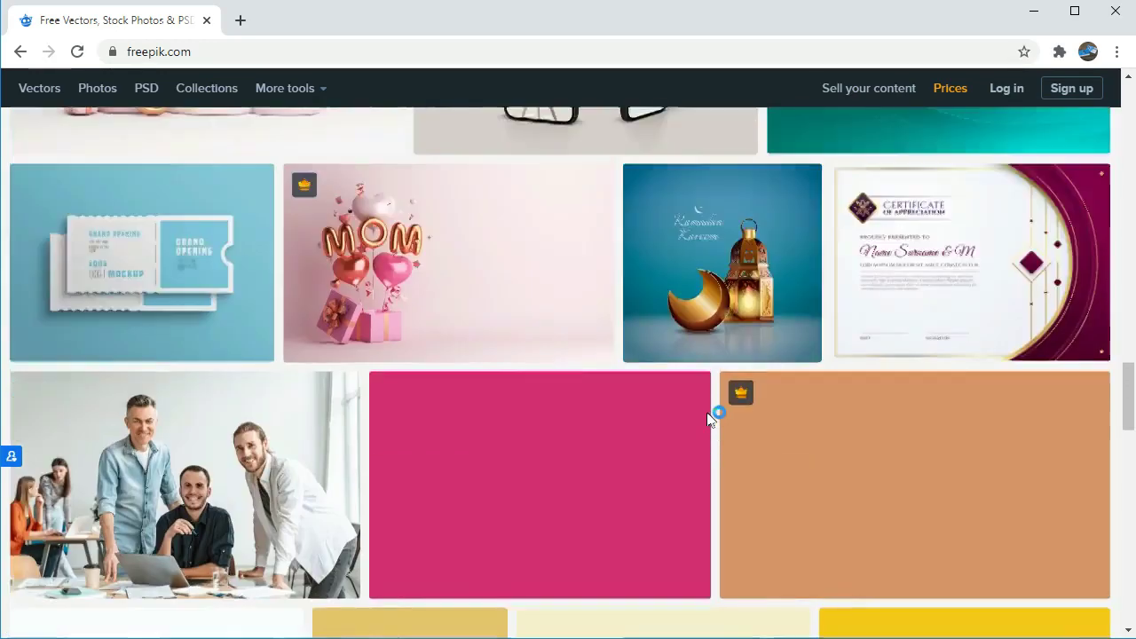
{"action": "scroll", "coordinate": [708, 417], "scroll_direction": "up", "scroll_amount": 4}
{"action": "scroll", "coordinate": [705, 413], "scroll_direction": "up", "scroll_amount": 5}
{"action": "scroll", "coordinate": [622, 372], "scroll_direction": "up", "scroll_amount": 5}
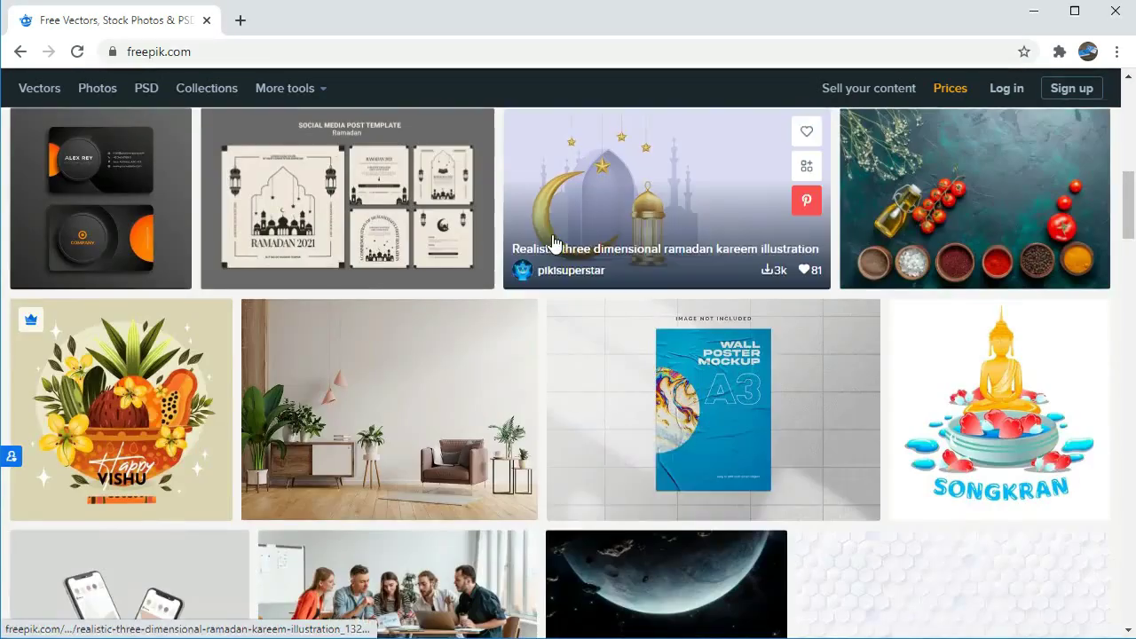
{"action": "scroll", "coordinate": [568, 246], "scroll_direction": "up", "scroll_amount": 10}
{"action": "scroll", "coordinate": [568, 246], "scroll_direction": "up", "scroll_amount": 2}
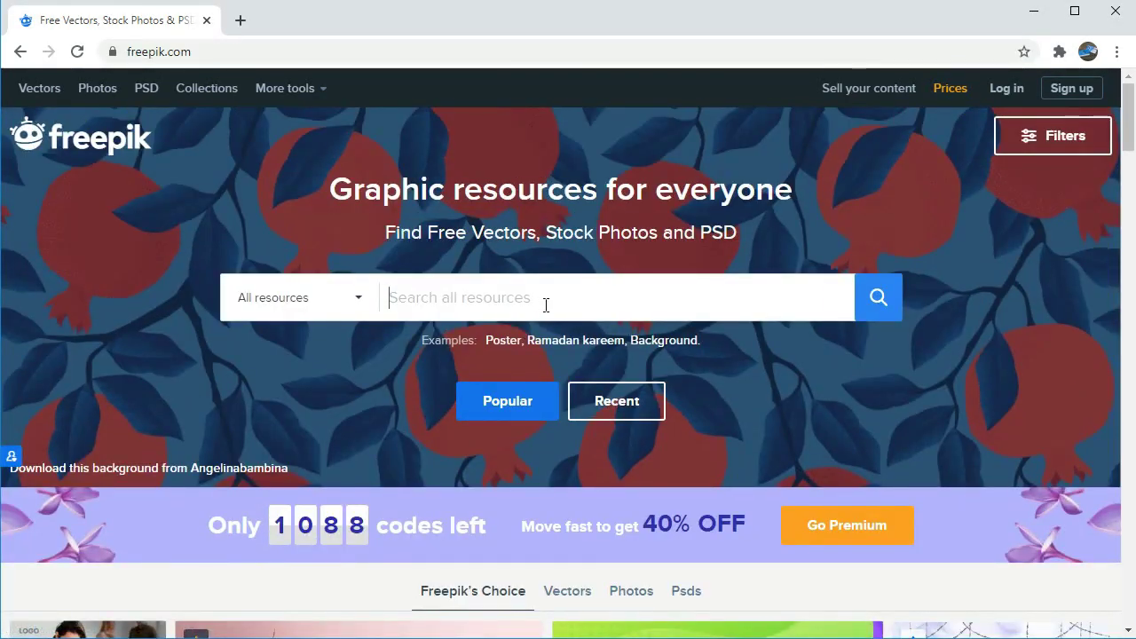
{"action": "type", "text": "mocku"}
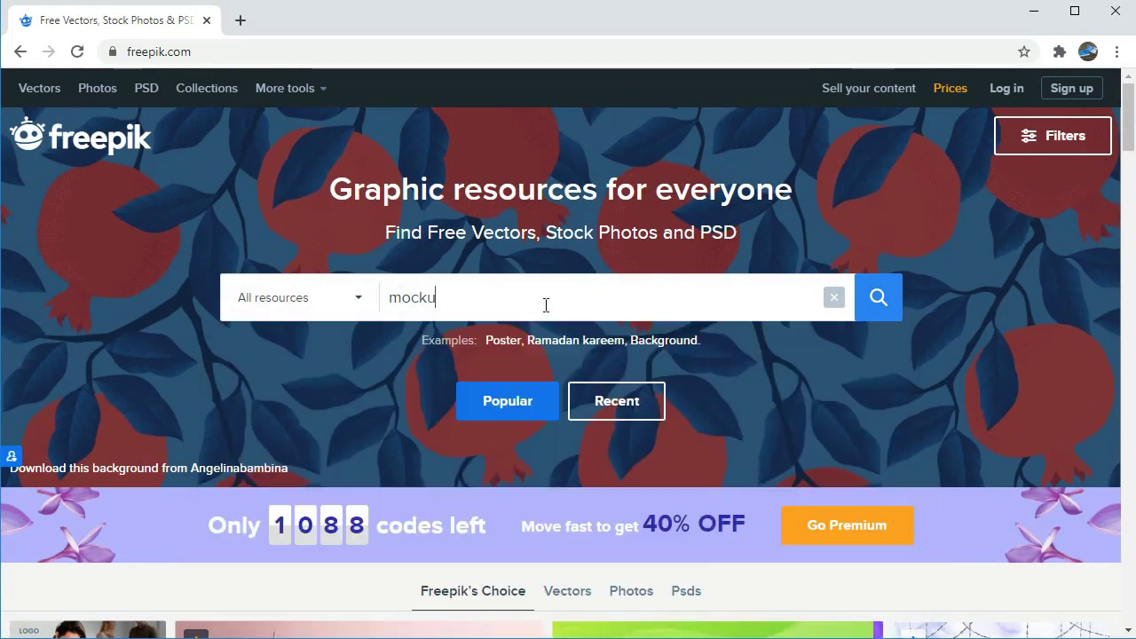
{"action": "key", "text": "Return"}
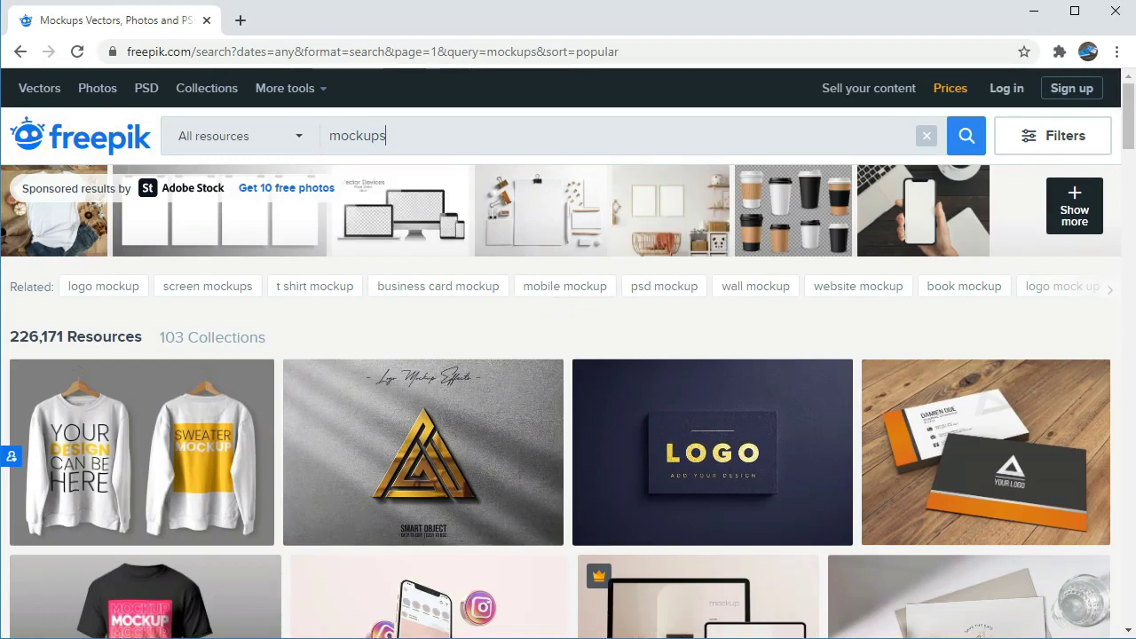
Step: Scroll through the 'mockups' results: 226,171 resources and 103 collections
{"action": "scroll", "coordinate": [717, 229], "scroll_direction": "down", "scroll_amount": 3}
{"action": "scroll", "coordinate": [604, 315], "scroll_direction": "down", "scroll_amount": 3}
{"action": "scroll", "coordinate": [573, 343], "scroll_direction": "up", "scroll_amount": 2}
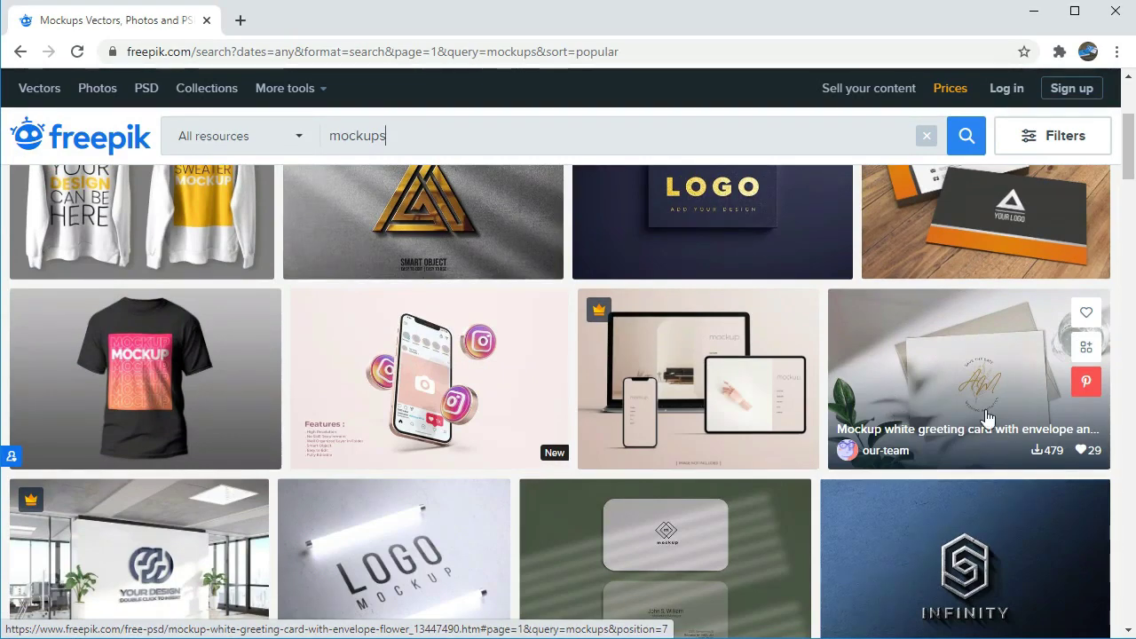
{"action": "scroll", "coordinate": [657, 417], "scroll_direction": "down", "scroll_amount": 3}
{"action": "scroll", "coordinate": [447, 462], "scroll_direction": "down", "scroll_amount": 3}
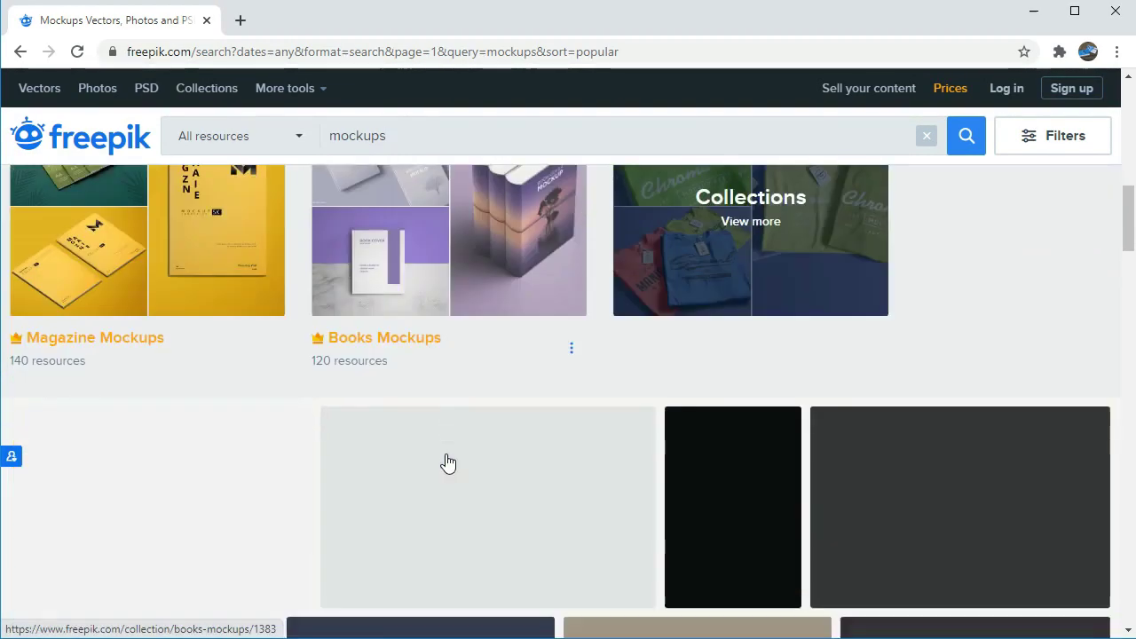
{"action": "scroll", "coordinate": [743, 380], "scroll_direction": "down", "scroll_amount": 5}
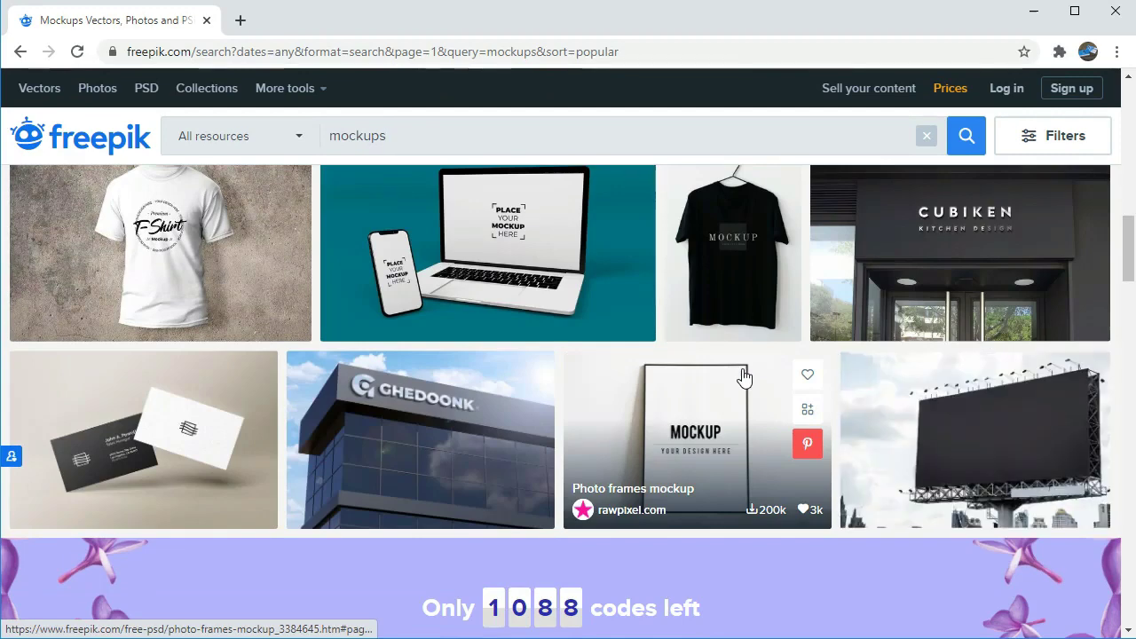
{"action": "scroll", "coordinate": [744, 377], "scroll_direction": "down", "scroll_amount": 5}
{"action": "scroll", "coordinate": [744, 378], "scroll_direction": "up", "scroll_amount": 3}
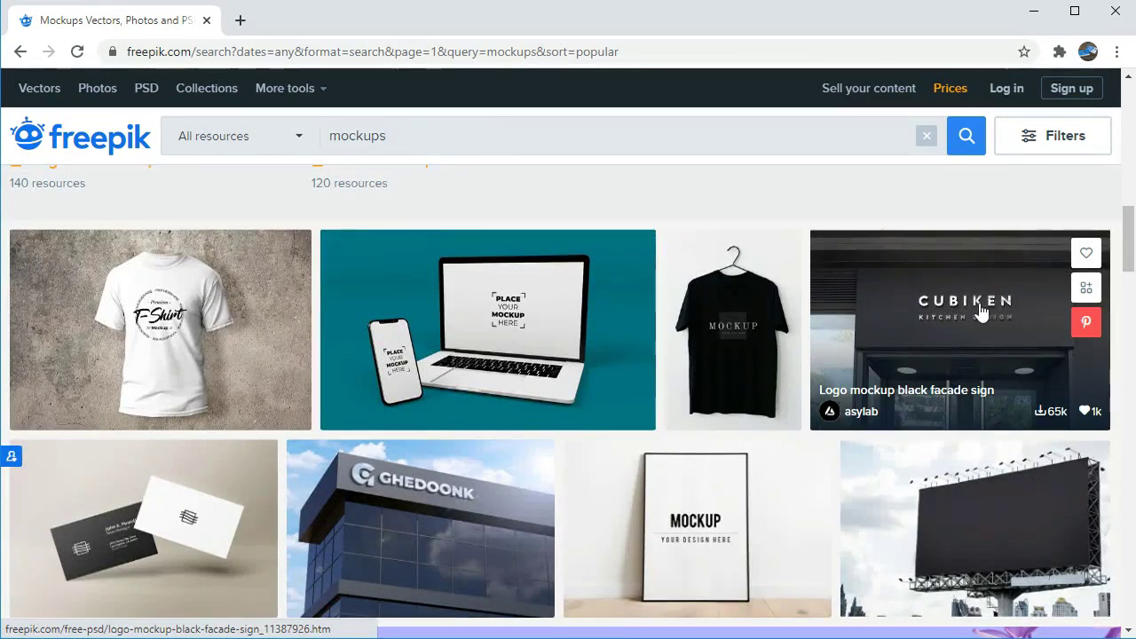
{"action": "scroll", "coordinate": [875, 364], "scroll_direction": "down", "scroll_amount": 3}
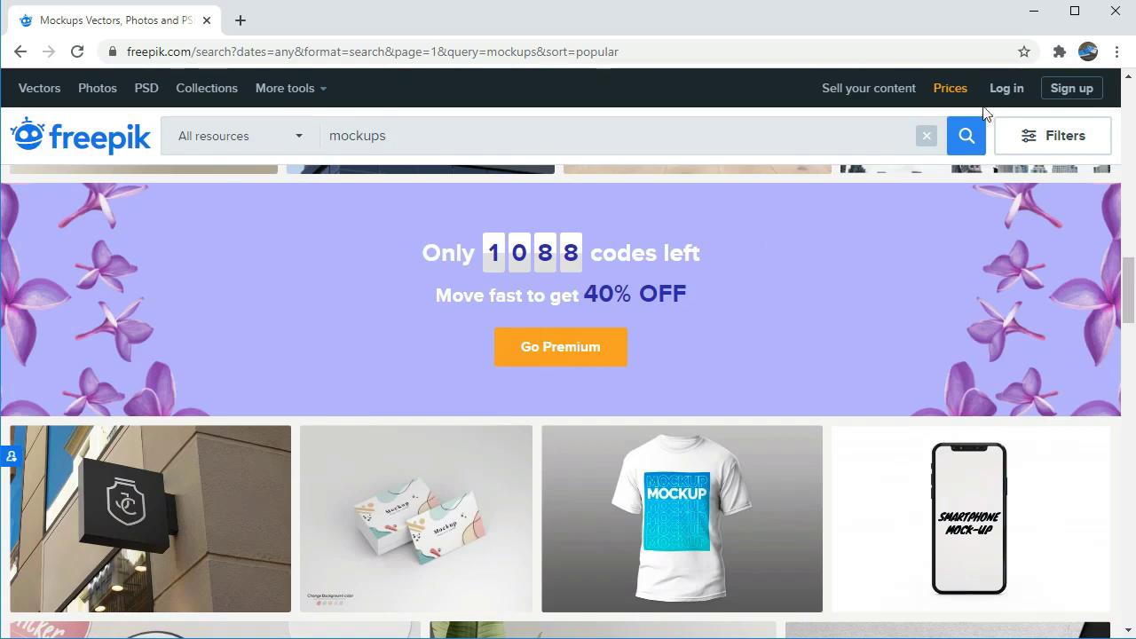
Step: Switch to Photoshop's '01 Logo Mockup' PSD with the embossed MOCK-UPS paper logo
{"action": "left_click", "coordinate": [1037, 11]}
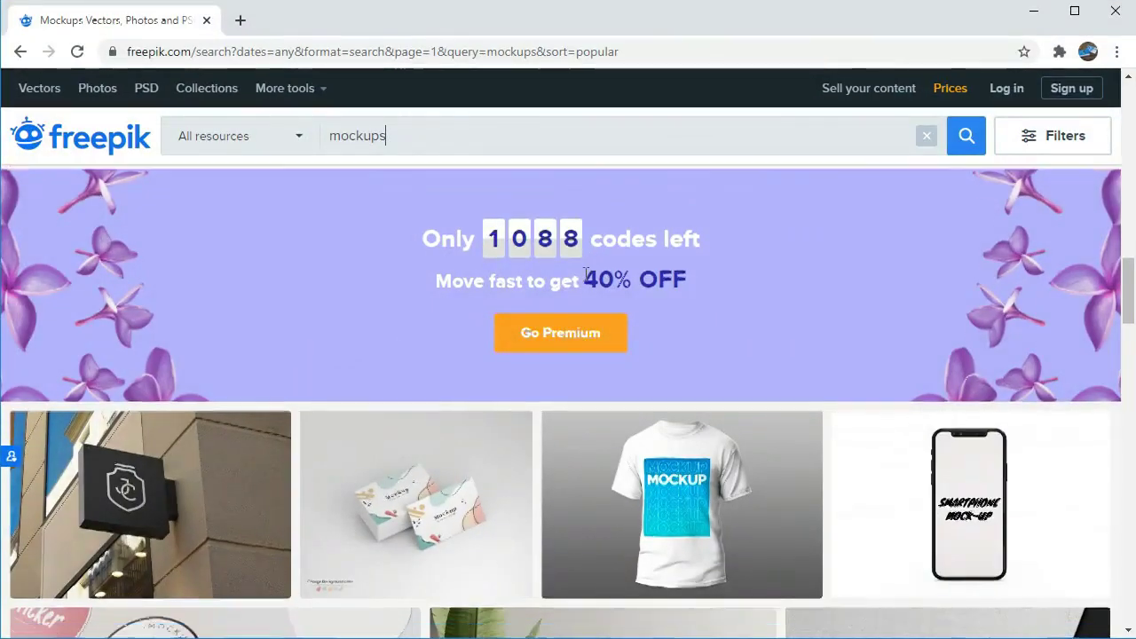
Step: Replace the Freepik search with 'business card mockup'
{"action": "scroll", "coordinate": [552, 345], "scroll_direction": "down", "scroll_amount": 5}
{"action": "scroll", "coordinate": [552, 346], "scroll_direction": "down", "scroll_amount": 5}
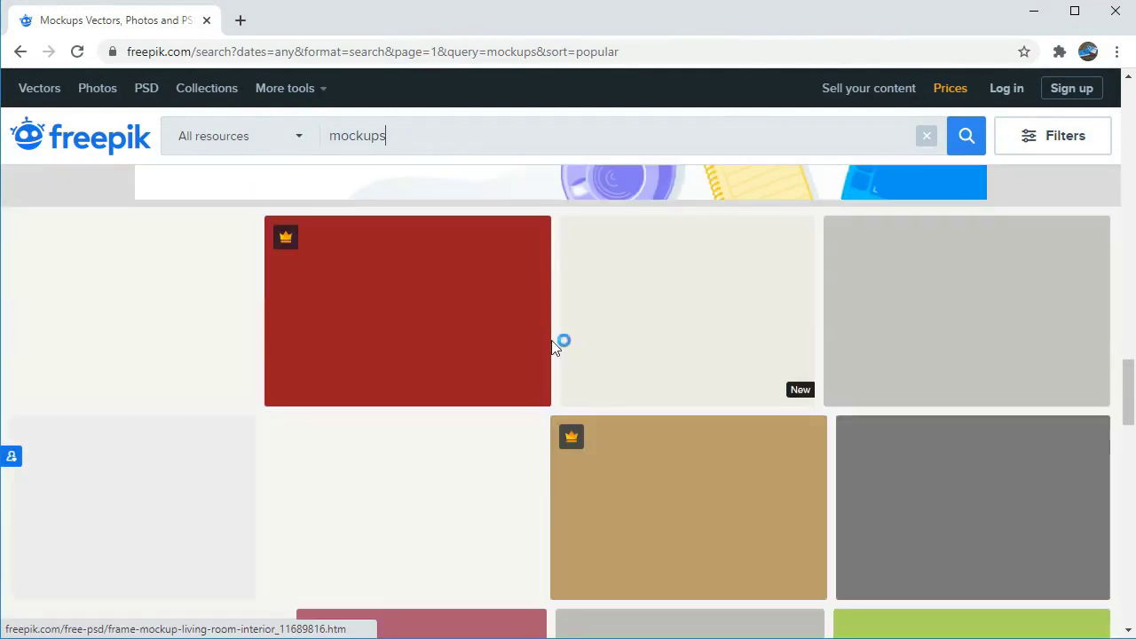
{"action": "scroll", "coordinate": [554, 352], "scroll_direction": "up", "scroll_amount": 2}
{"action": "scroll", "coordinate": [578, 368], "scroll_direction": "up", "scroll_amount": 4}
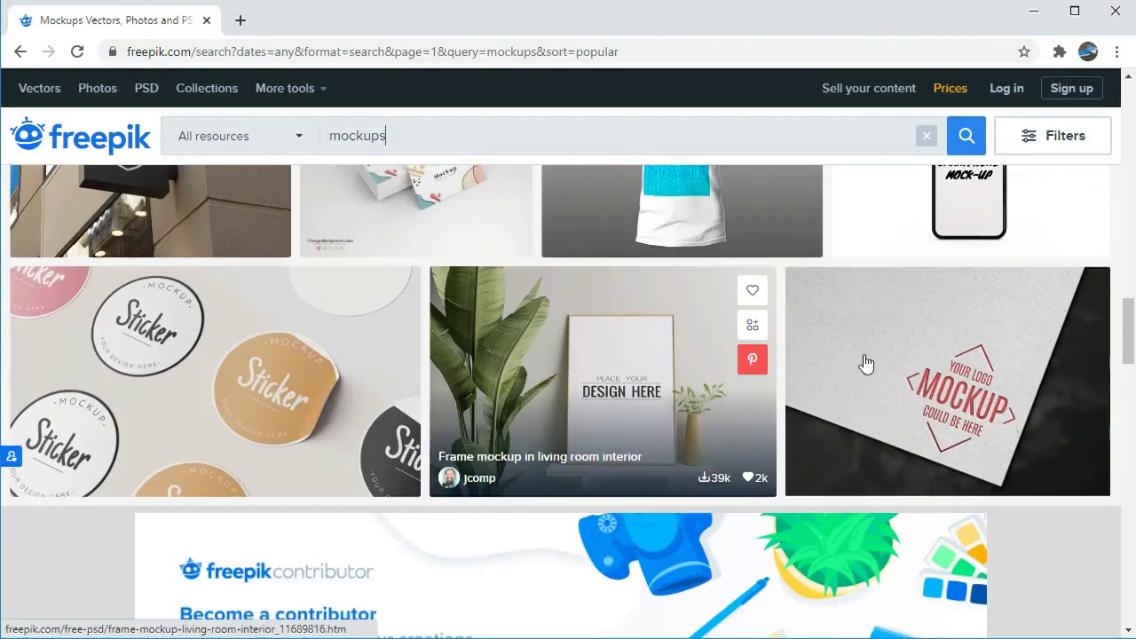
{"action": "scroll", "coordinate": [571, 385], "scroll_direction": "up", "scroll_amount": 3}
{"action": "scroll", "coordinate": [407, 335], "scroll_direction": "up", "scroll_amount": 2}
{"action": "scroll", "coordinate": [404, 338], "scroll_direction": "up", "scroll_amount": 3}
{"action": "scroll", "coordinate": [381, 372], "scroll_direction": "up", "scroll_amount": 2}
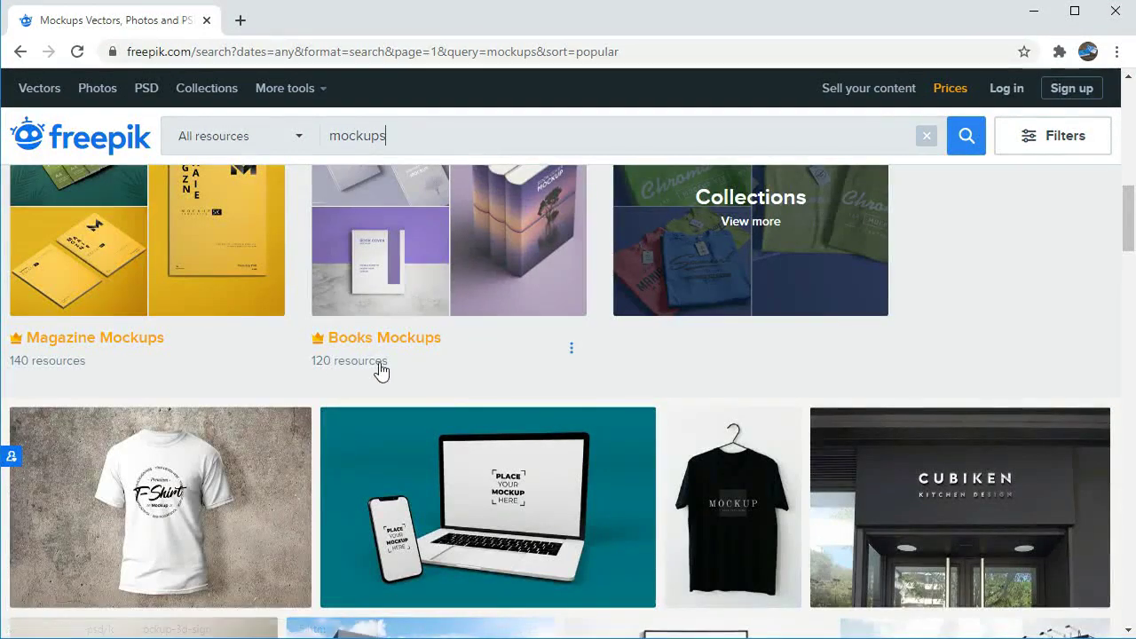
{"action": "scroll", "coordinate": [380, 371], "scroll_direction": "down", "scroll_amount": 1}
{"action": "scroll", "coordinate": [618, 411], "scroll_direction": "down", "scroll_amount": 4}
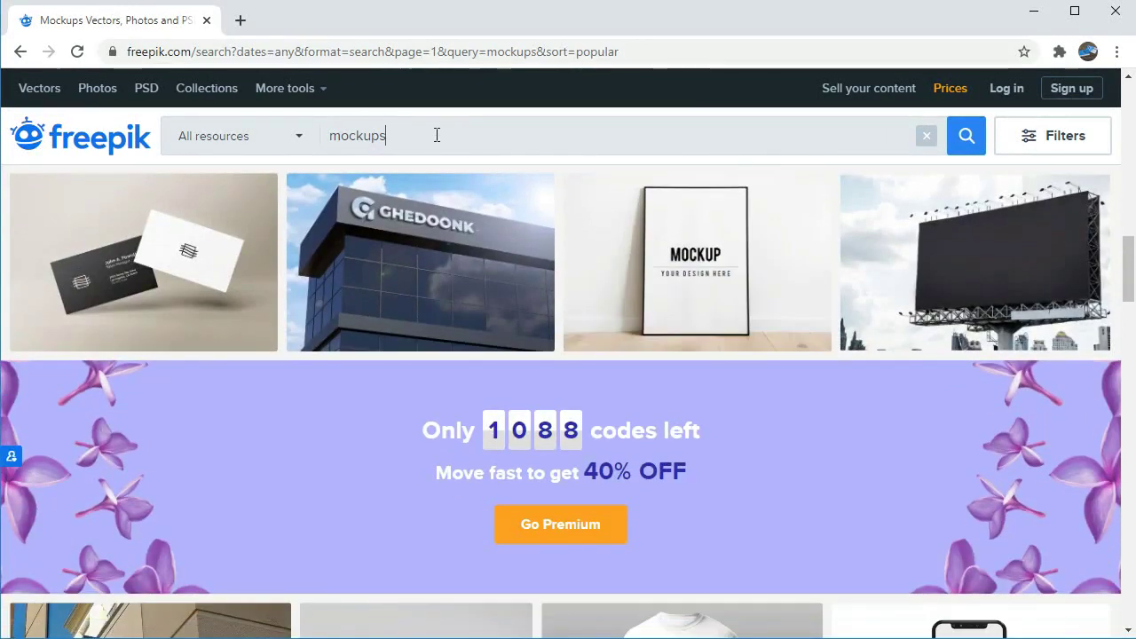
{"action": "double_click", "coordinate": [437, 135]}
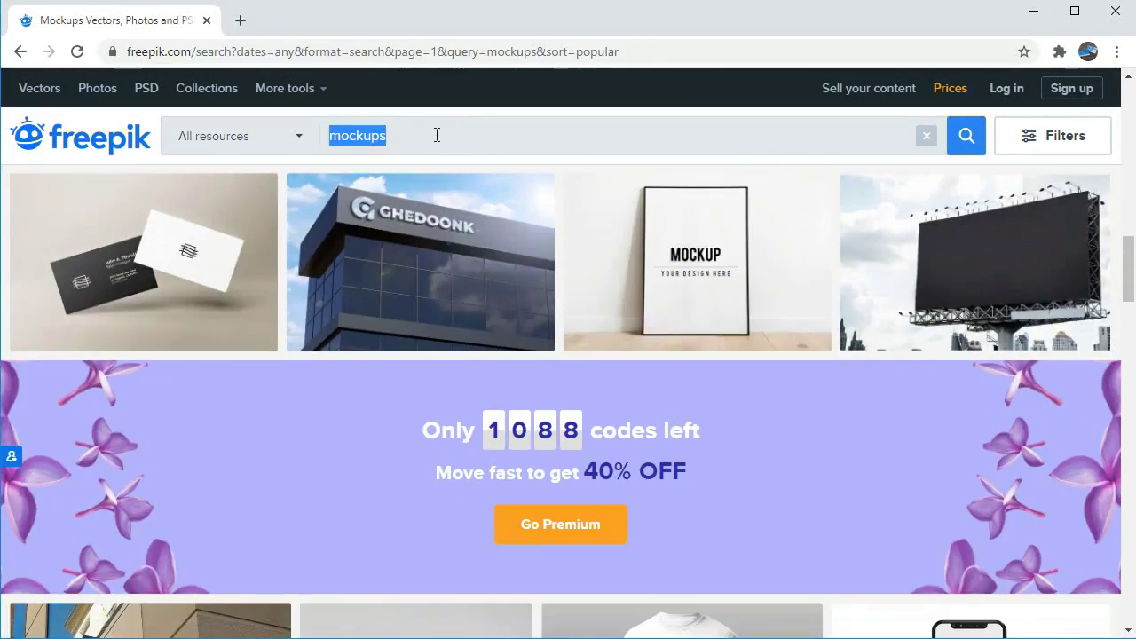
{"action": "type", "text": "bu"}
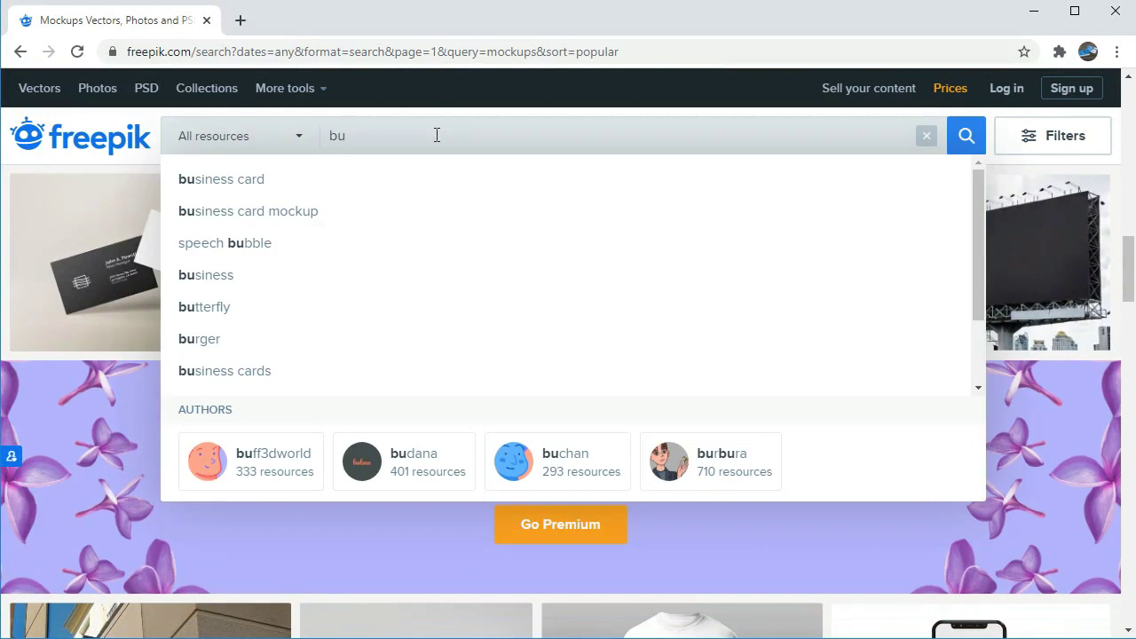
{"action": "left_click", "coordinate": [317, 210]}
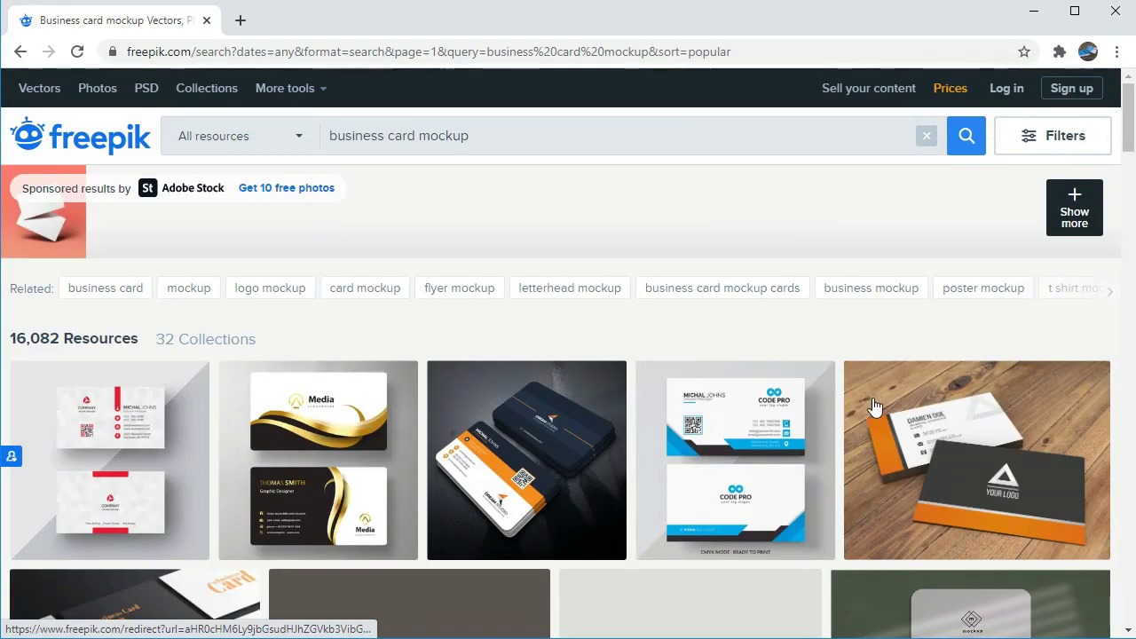
Step: Scroll through the business card mockup result thumbnails
{"action": "scroll", "coordinate": [874, 407], "scroll_direction": "down", "scroll_amount": 2}
{"action": "scroll", "coordinate": [874, 407], "scroll_direction": "down", "scroll_amount": 2}
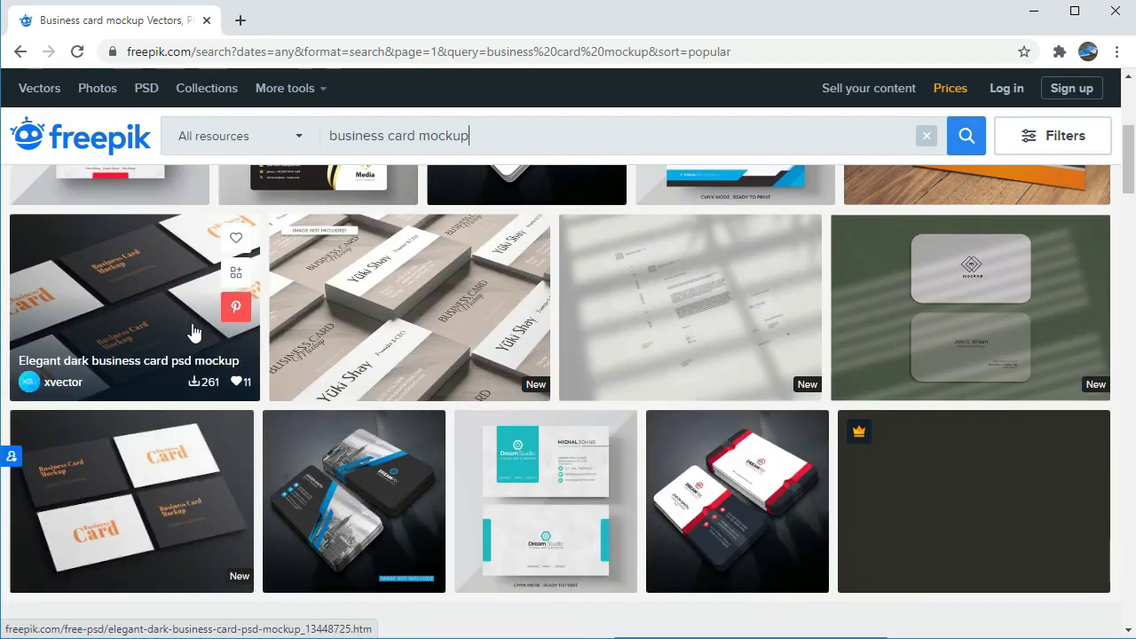
{"action": "scroll", "coordinate": [352, 398], "scroll_direction": "down", "scroll_amount": 2}
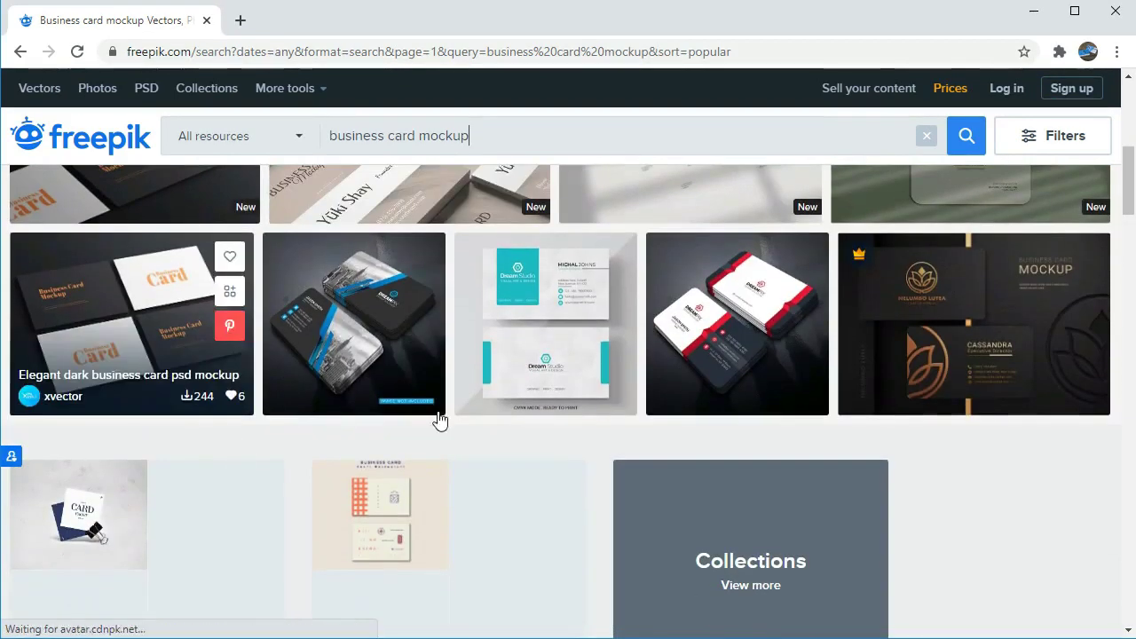
{"action": "scroll", "coordinate": [977, 370], "scroll_direction": "down", "scroll_amount": 3}
{"action": "scroll", "coordinate": [977, 370], "scroll_direction": "up", "scroll_amount": 4}
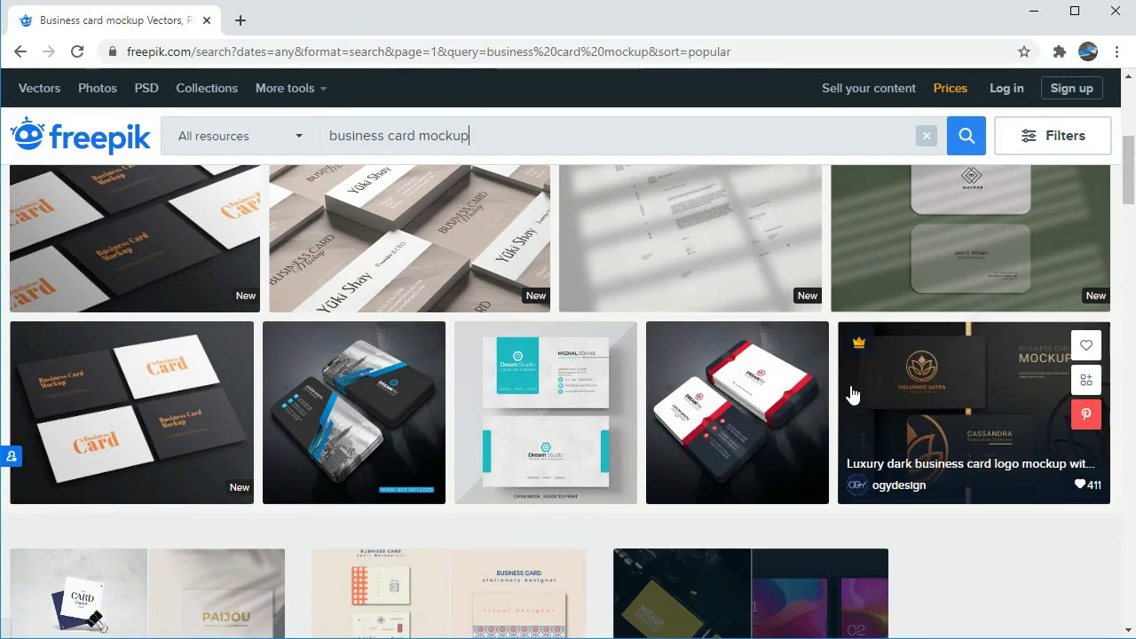
{"action": "scroll", "coordinate": [850, 435], "scroll_direction": "down", "scroll_amount": 4}
{"action": "scroll", "coordinate": [844, 466], "scroll_direction": "down", "scroll_amount": 4}
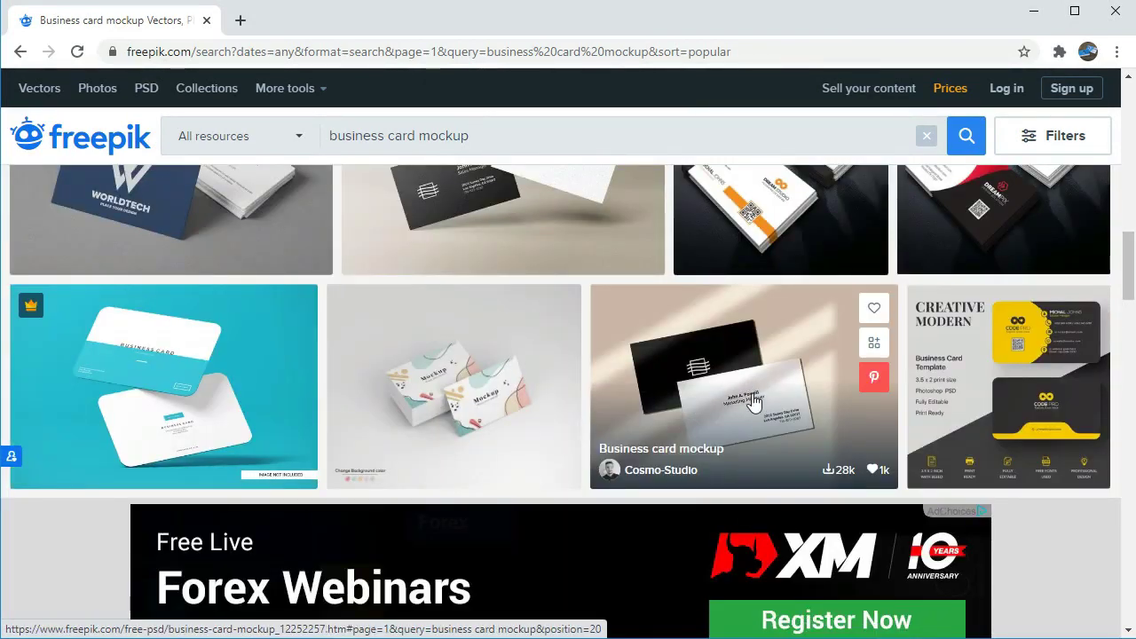
{"action": "scroll", "coordinate": [421, 499], "scroll_direction": "up", "scroll_amount": 4}
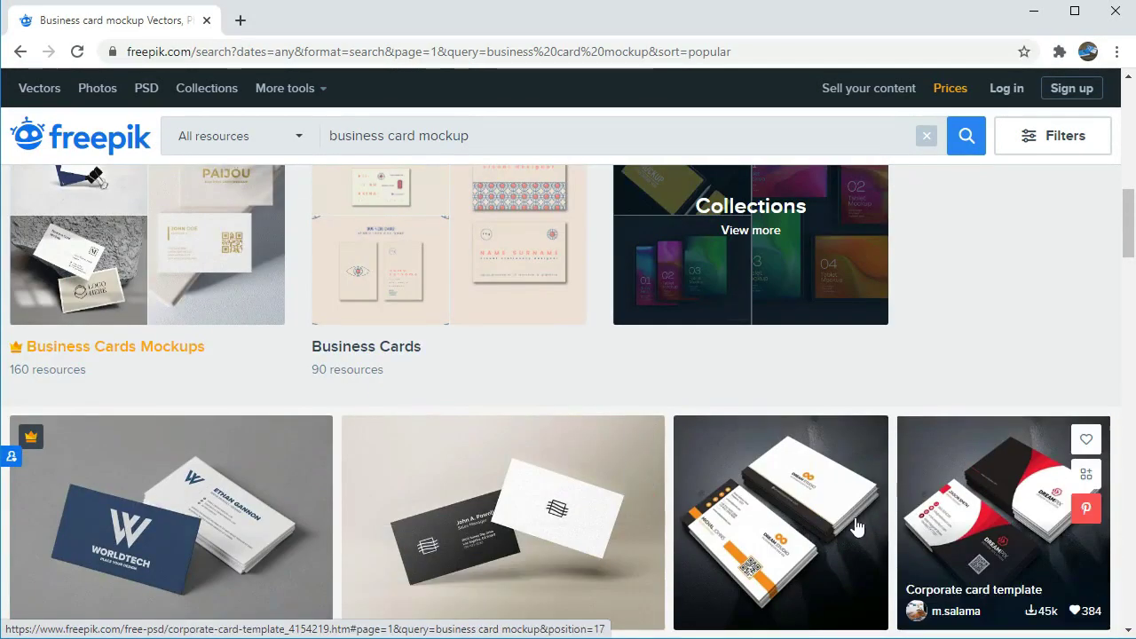
{"action": "scroll", "coordinate": [843, 515], "scroll_direction": "down", "scroll_amount": 4}
{"action": "scroll", "coordinate": [843, 515], "scroll_direction": "down", "scroll_amount": 4}
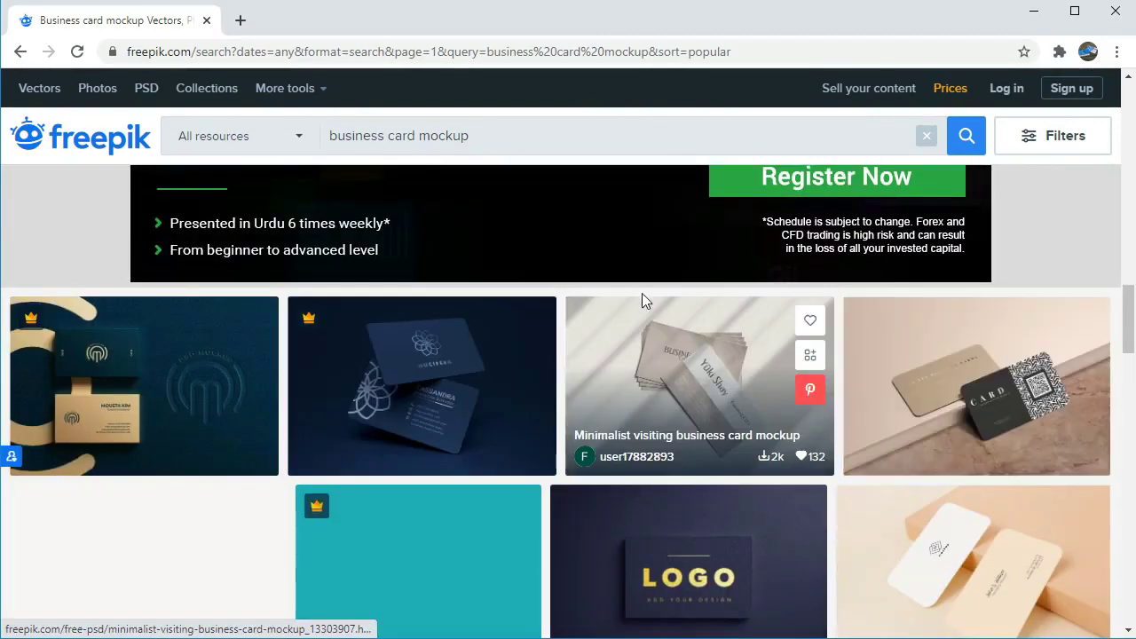
Step: Search for 'logo mockup' and browse its 12,759 resources and 16 collections
{"action": "key", "text": "ctrl+a"}
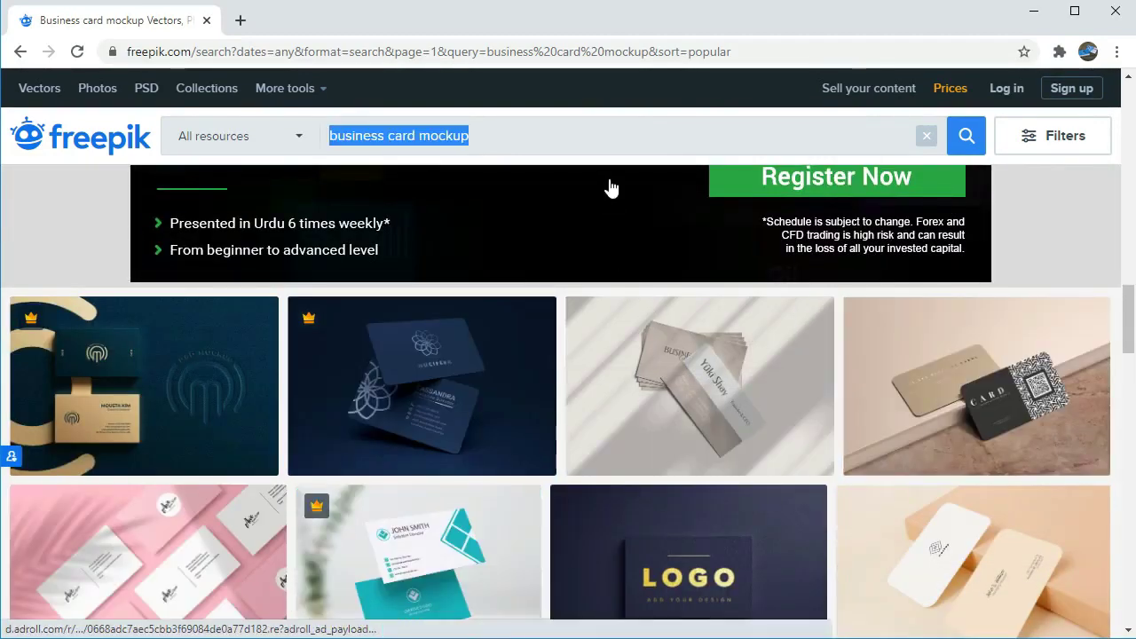
{"action": "type", "text": "logo"}
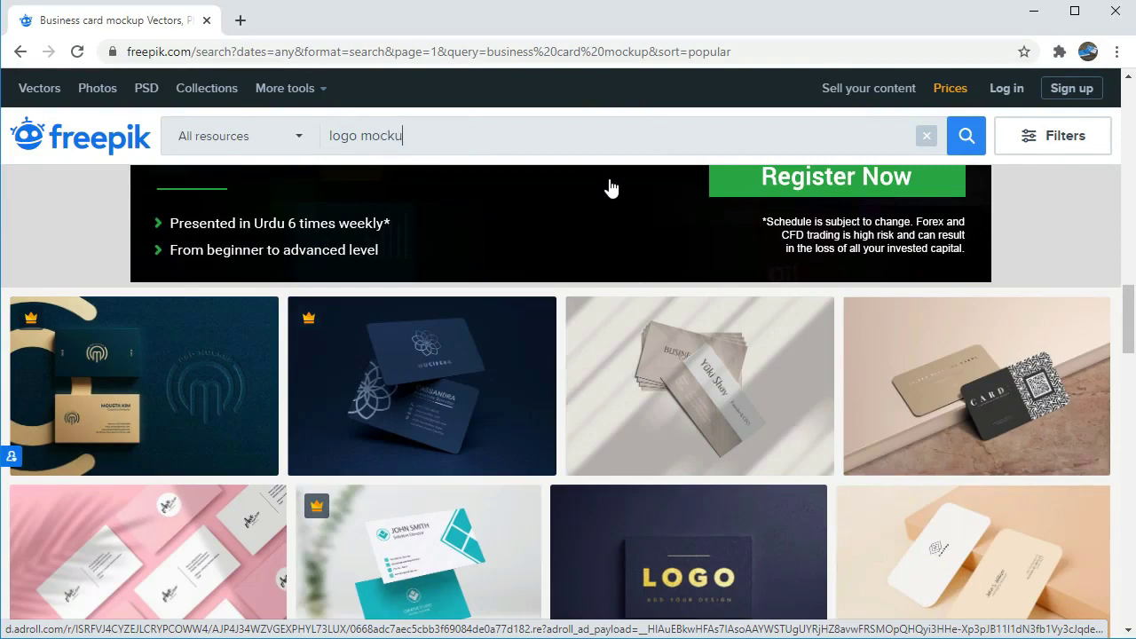
{"action": "key", "text": "Return"}
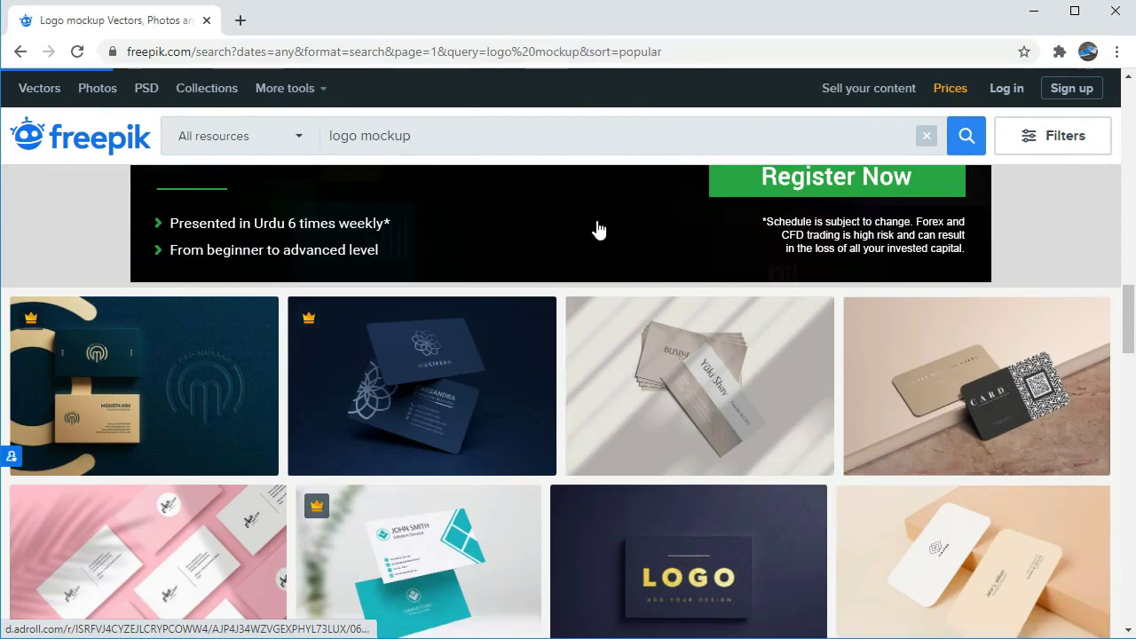
{"action": "scroll", "coordinate": [540, 289], "scroll_direction": "down", "scroll_amount": 2}
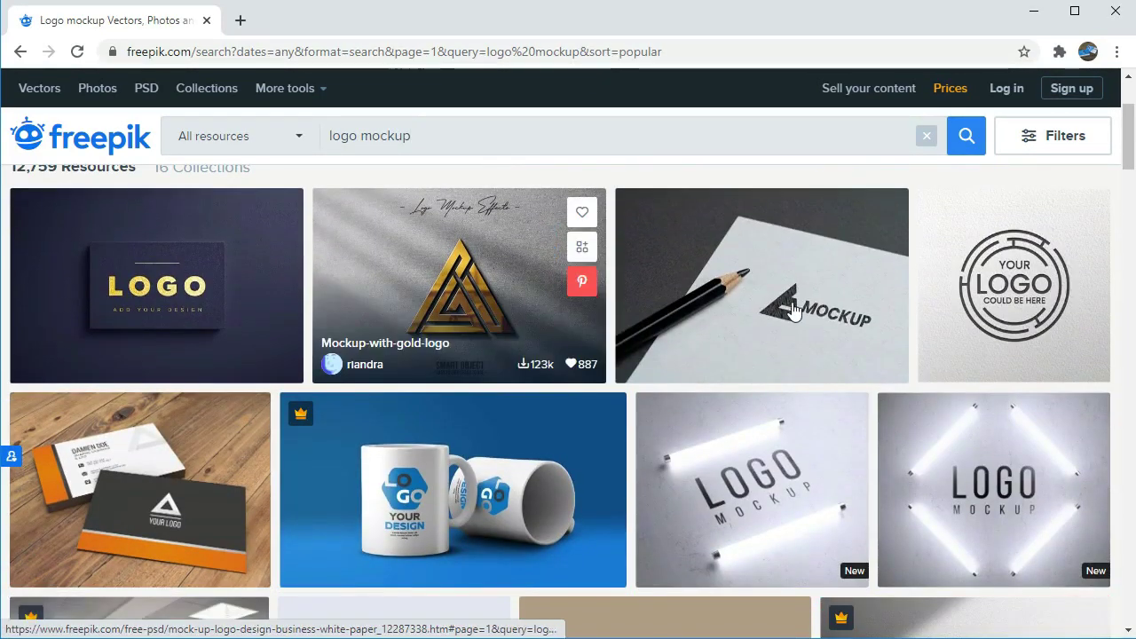
{"action": "mouse_move", "coordinate": [459, 285]}
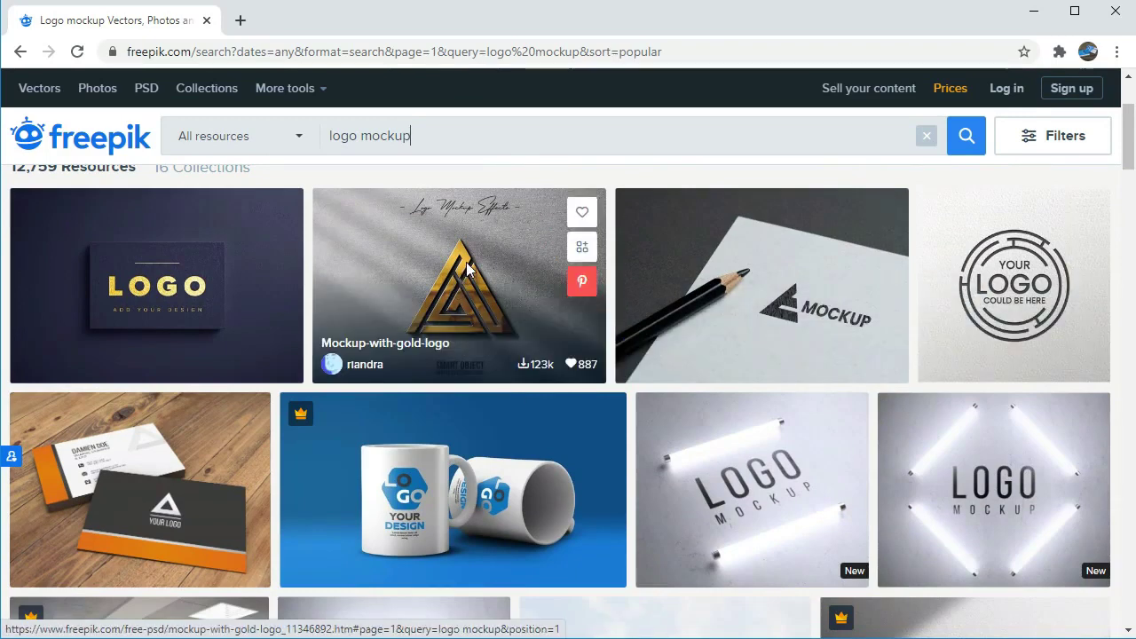
{"action": "scroll", "coordinate": [186, 348], "scroll_direction": "down", "scroll_amount": 2}
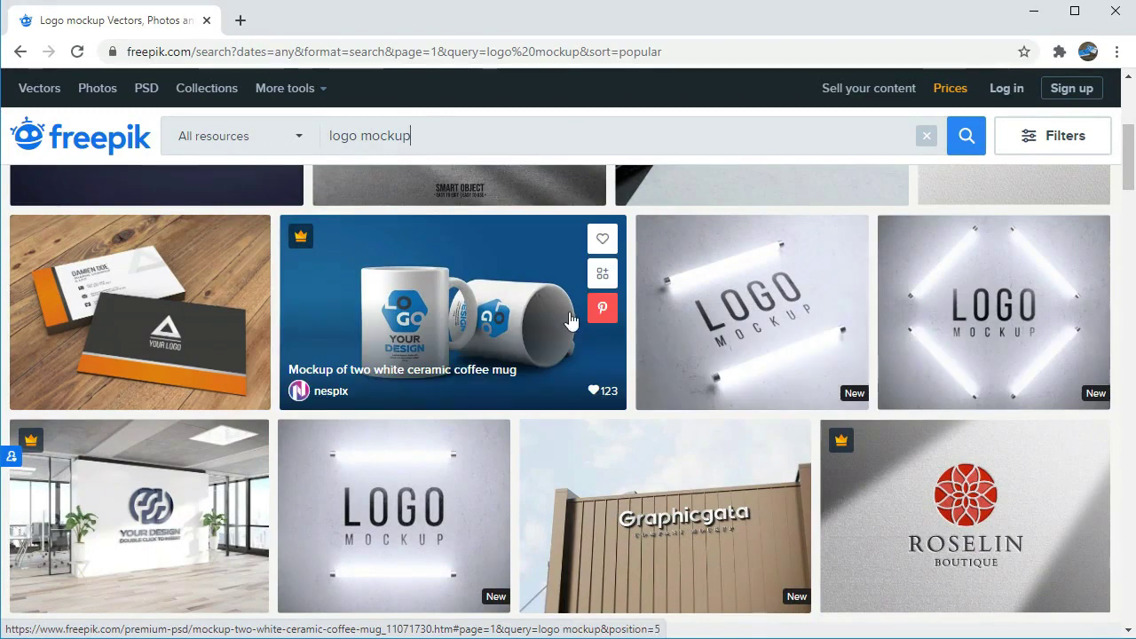
{"action": "scroll", "coordinate": [559, 311], "scroll_direction": "down", "scroll_amount": 3}
{"action": "scroll", "coordinate": [918, 278], "scroll_direction": "down", "scroll_amount": 3}
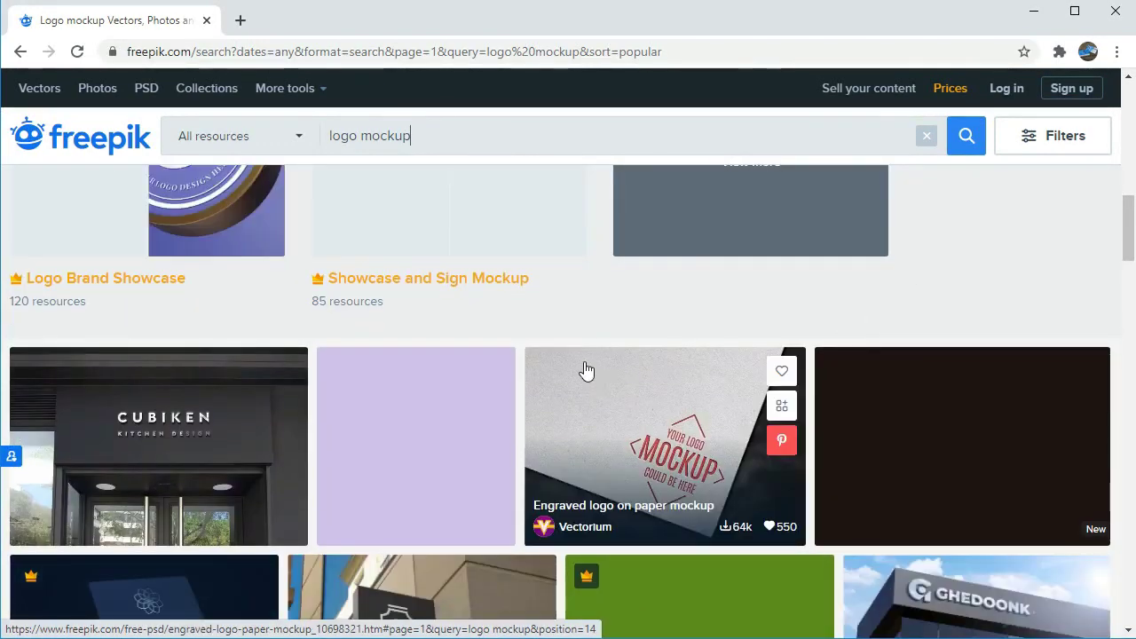
Step: Open the 'Engraved logo on paper mockup' from the results
{"action": "scroll", "coordinate": [584, 370], "scroll_direction": "down", "scroll_amount": 2}
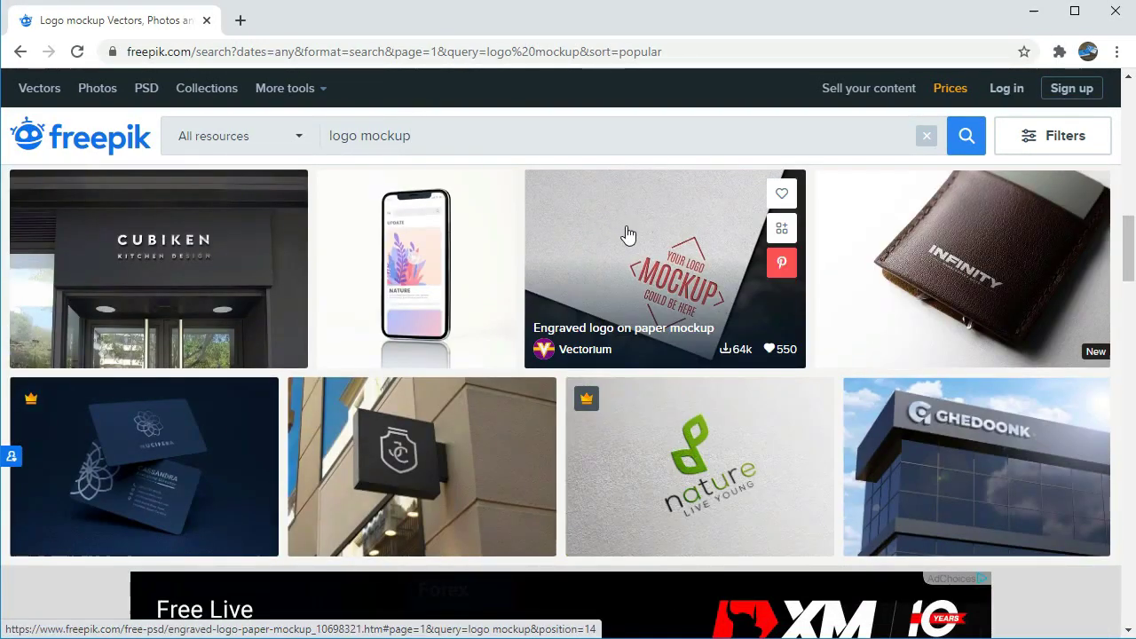
{"action": "scroll", "coordinate": [584, 261], "scroll_direction": "down", "scroll_amount": 2}
{"action": "scroll", "coordinate": [588, 275], "scroll_direction": "up", "scroll_amount": 4}
{"action": "left_click", "coordinate": [623, 459]}
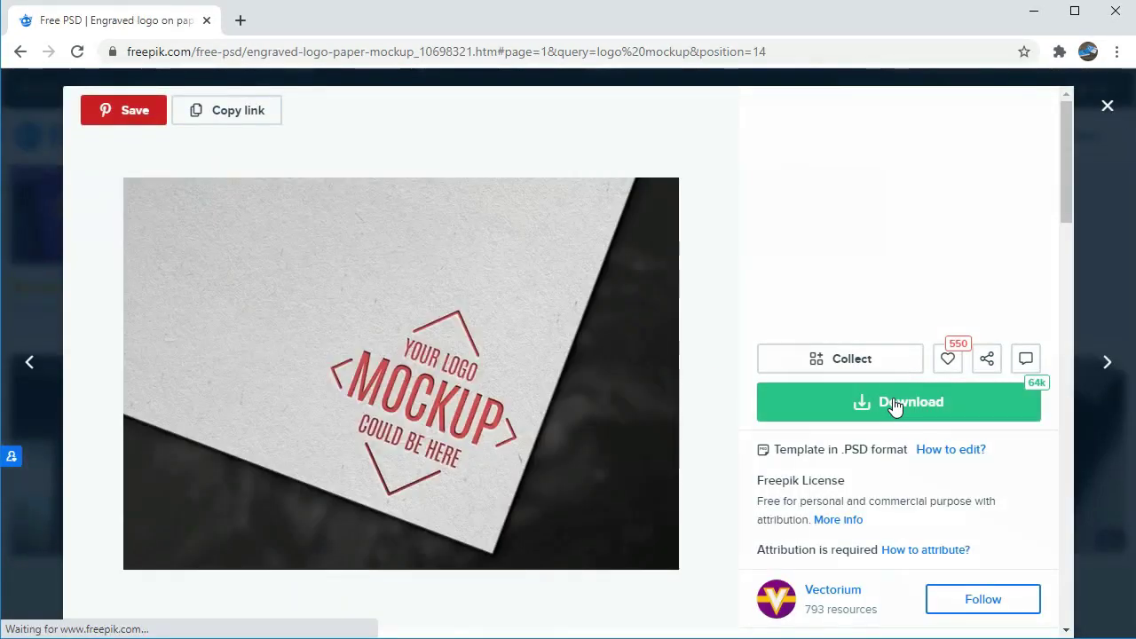
Step: Request the free download, then cancel the 58.33 MB engraved-logo-on-paper-mockup.zip save prompt
{"action": "left_click", "coordinate": [895, 407]}
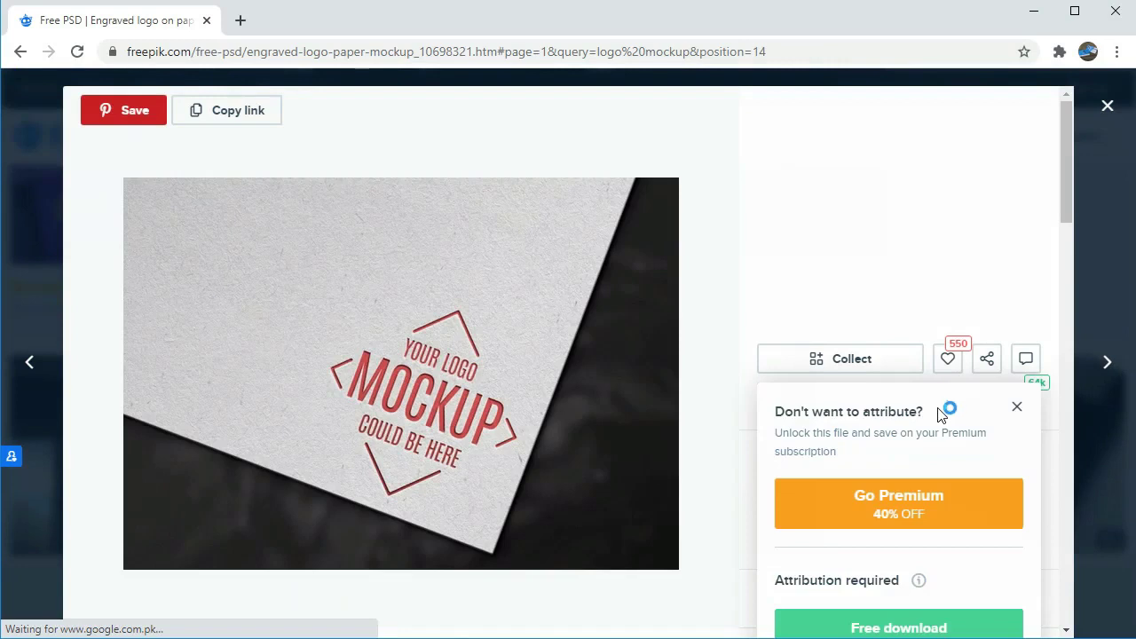
{"action": "scroll", "coordinate": [870, 483], "scroll_direction": "down", "scroll_amount": 2}
{"action": "left_click", "coordinate": [873, 455]}
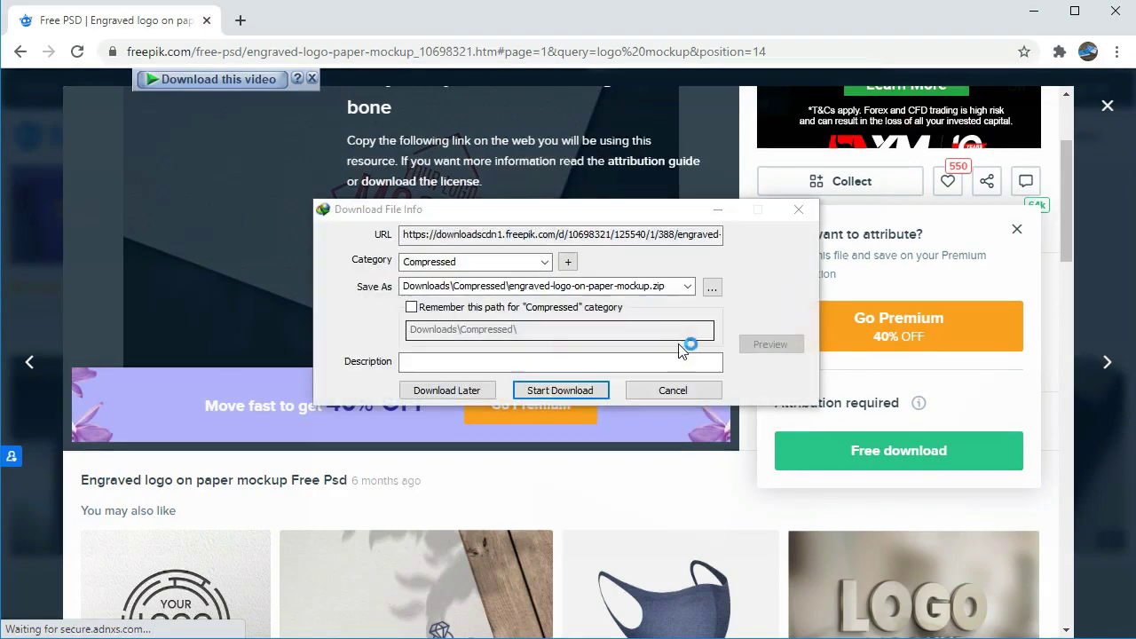
{"action": "left_click", "coordinate": [801, 211]}
{"action": "scroll", "coordinate": [646, 298], "scroll_direction": "down", "scroll_amount": 5}
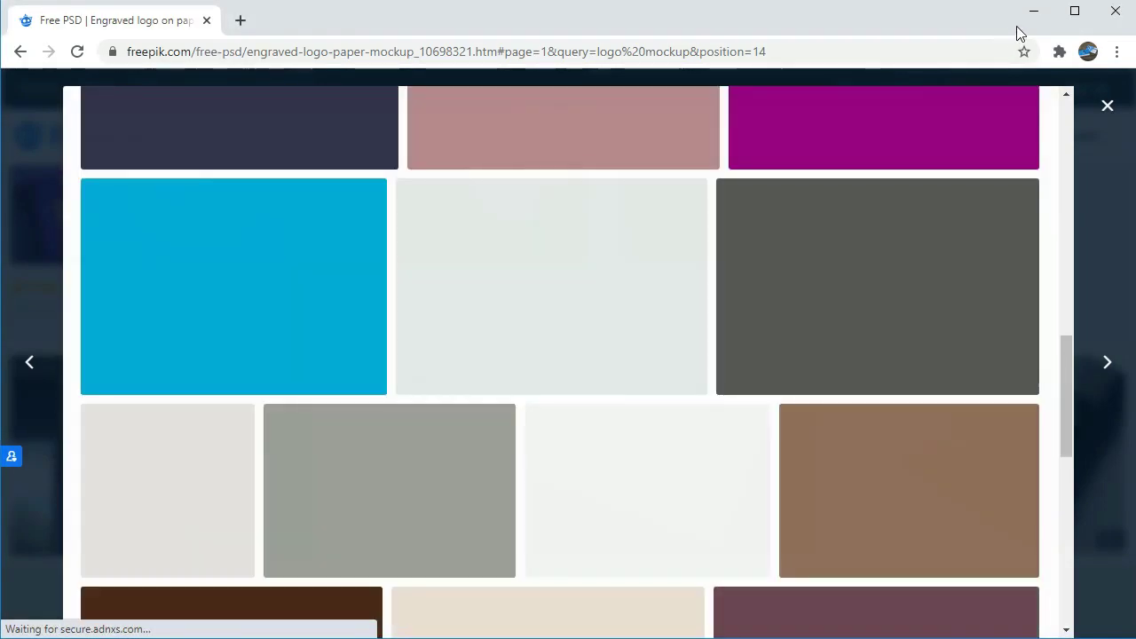
{"action": "left_click", "coordinate": [1032, 11]}
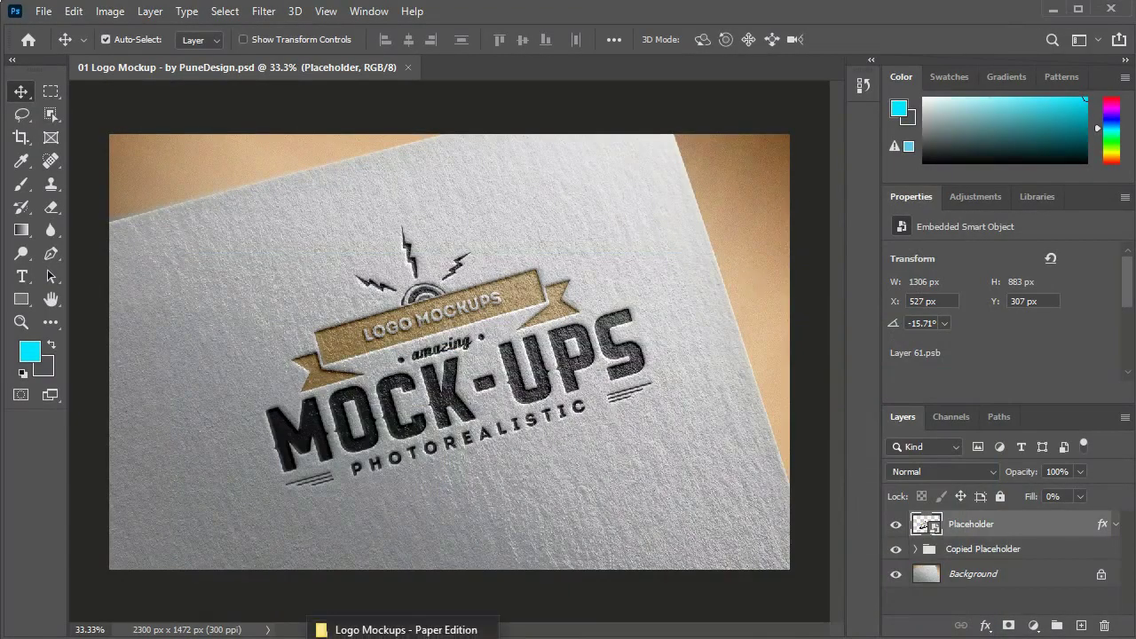
{"action": "left_click", "coordinate": [400, 630]}
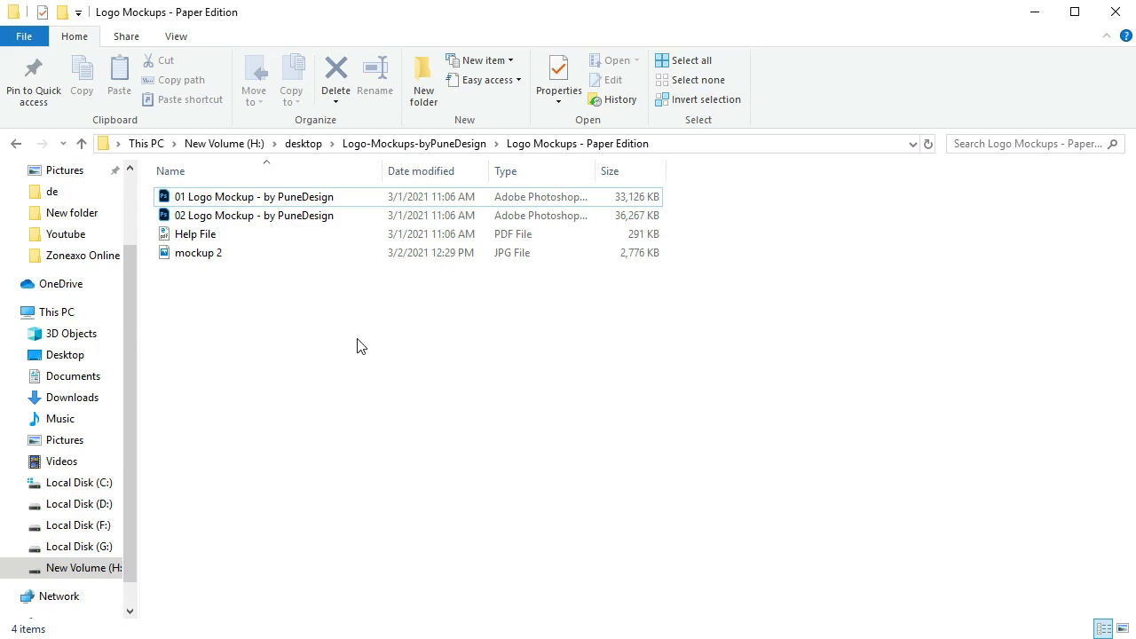
{"action": "double_click", "coordinate": [202, 197]}
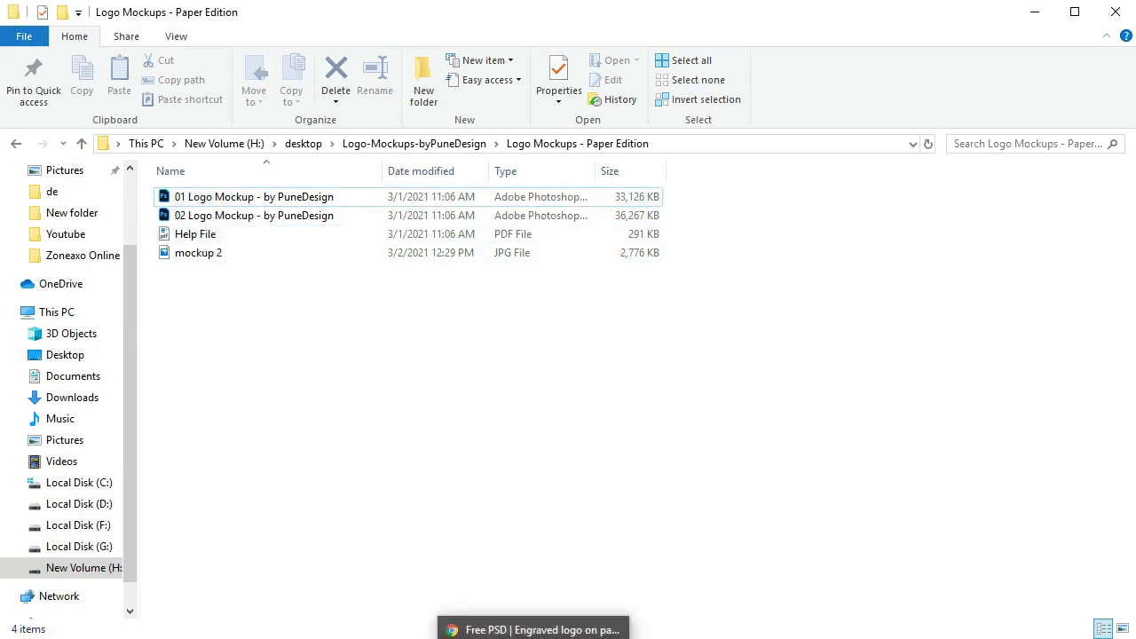
{"action": "left_click", "coordinate": [533, 637]}
Step: Dismiss the 'Don't want to attribute?' popup and briefly highlight the .PSD template note
{"action": "left_click", "coordinate": [882, 325]}
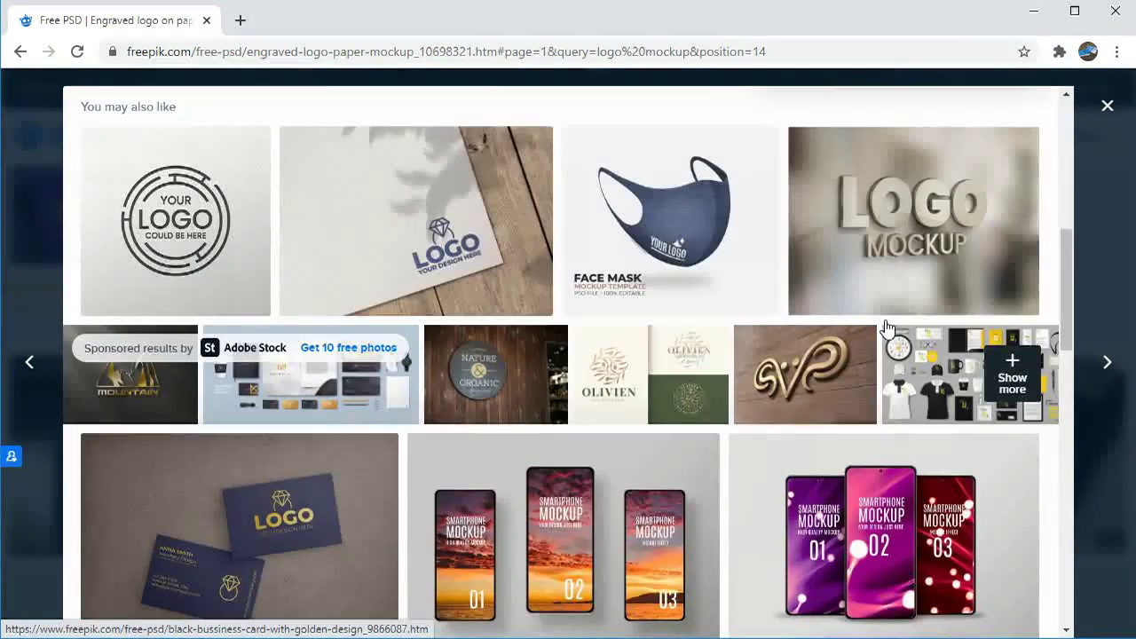
{"action": "scroll", "coordinate": [702, 452], "scroll_direction": "down", "scroll_amount": 1}
{"action": "scroll", "coordinate": [844, 355], "scroll_direction": "down", "scroll_amount": 1}
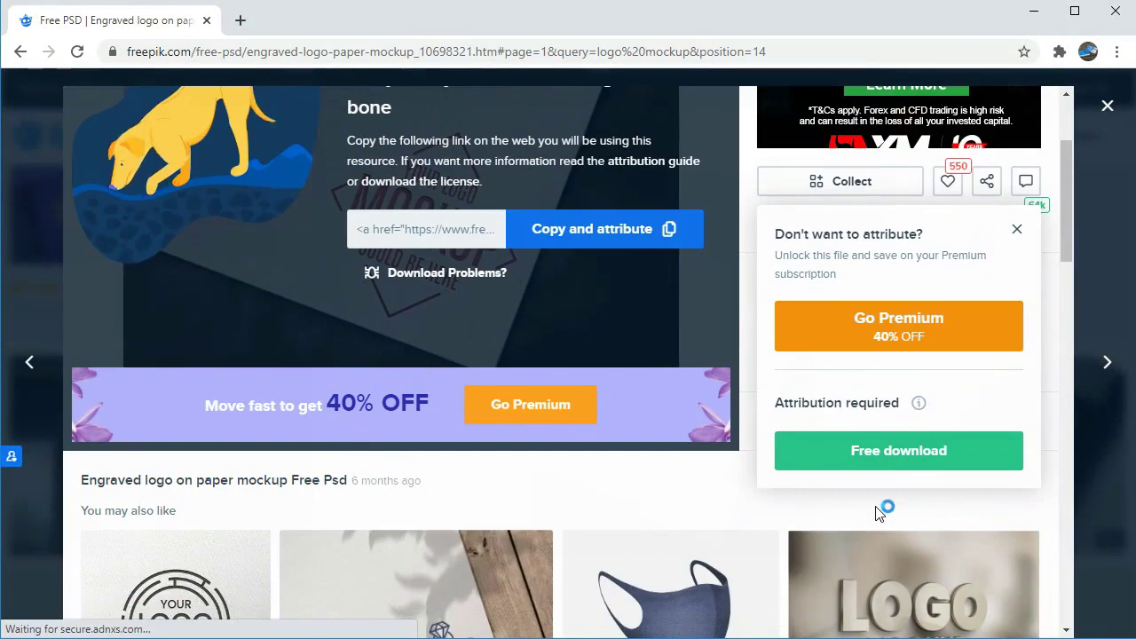
{"action": "left_click", "coordinate": [1017, 230]}
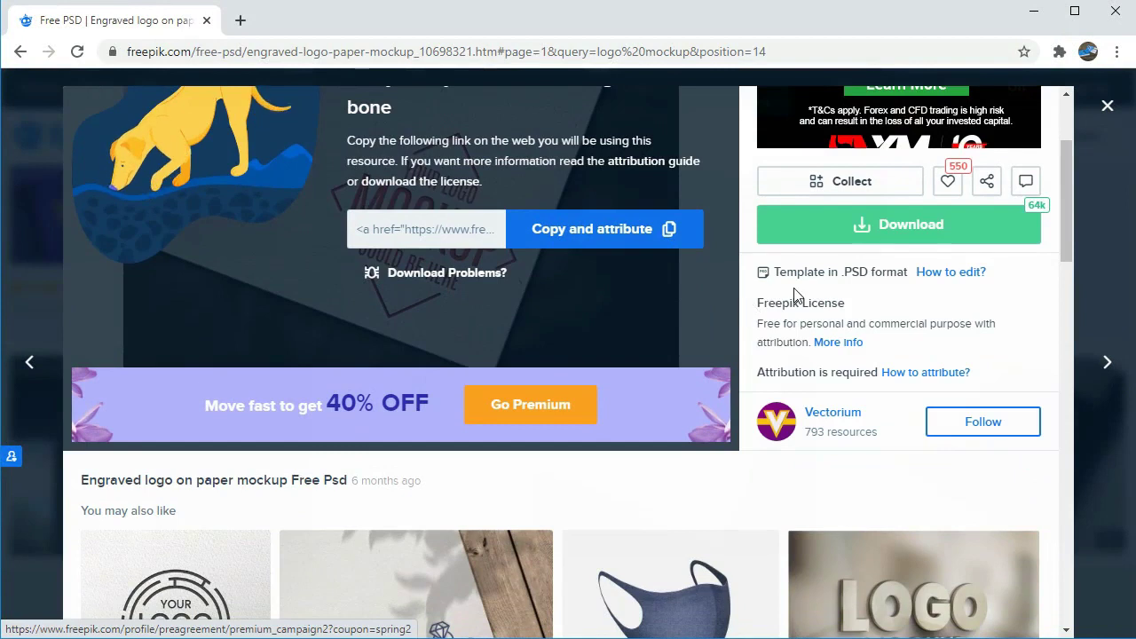
{"action": "left_click_drag", "start_coordinate": [787, 275], "coordinate": [869, 277]}
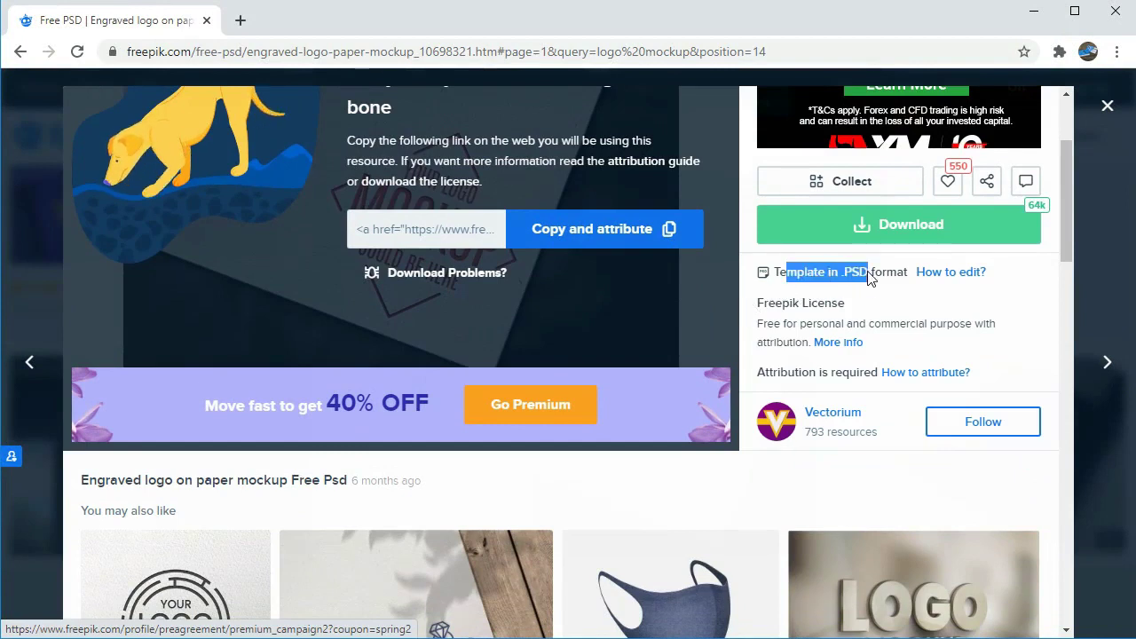
{"action": "left_click", "coordinate": [874, 305]}
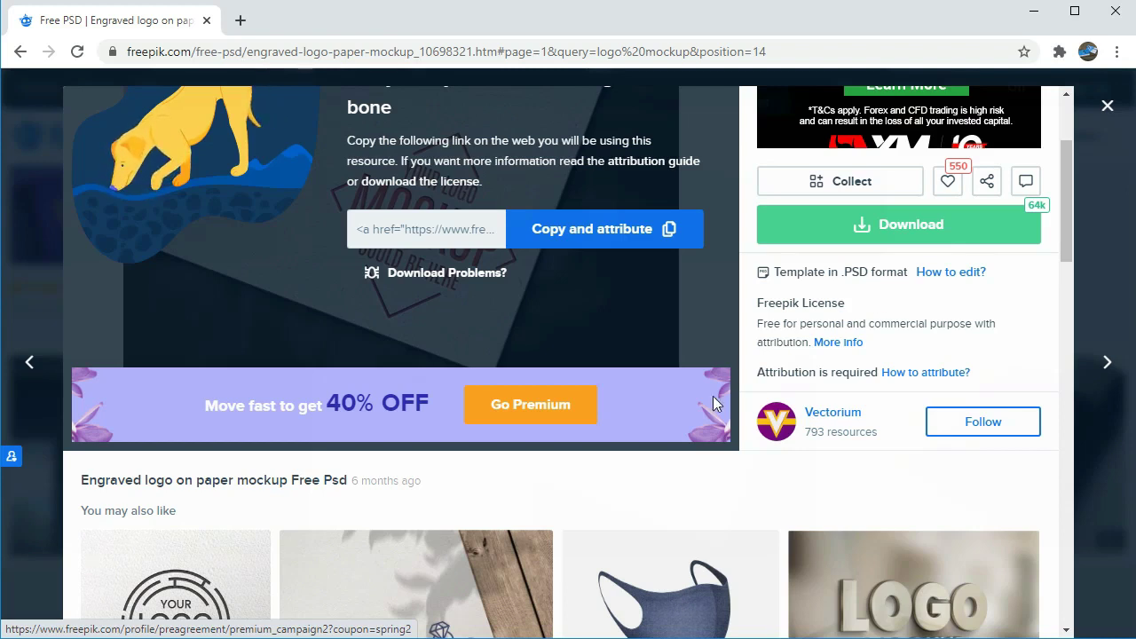
Step: Navigate from Logo Mockups - Paper Edition to New Volume (H:) and open Zoneaxo Online Store
{"action": "left_click", "coordinate": [1033, 10]}
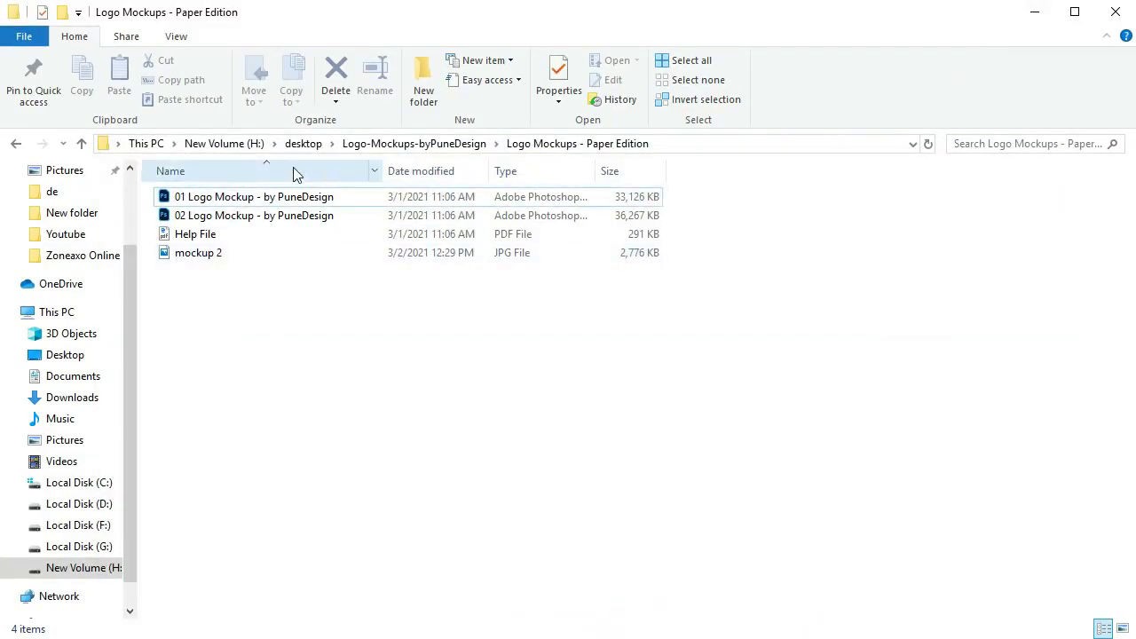
{"action": "left_click", "coordinate": [684, 635]}
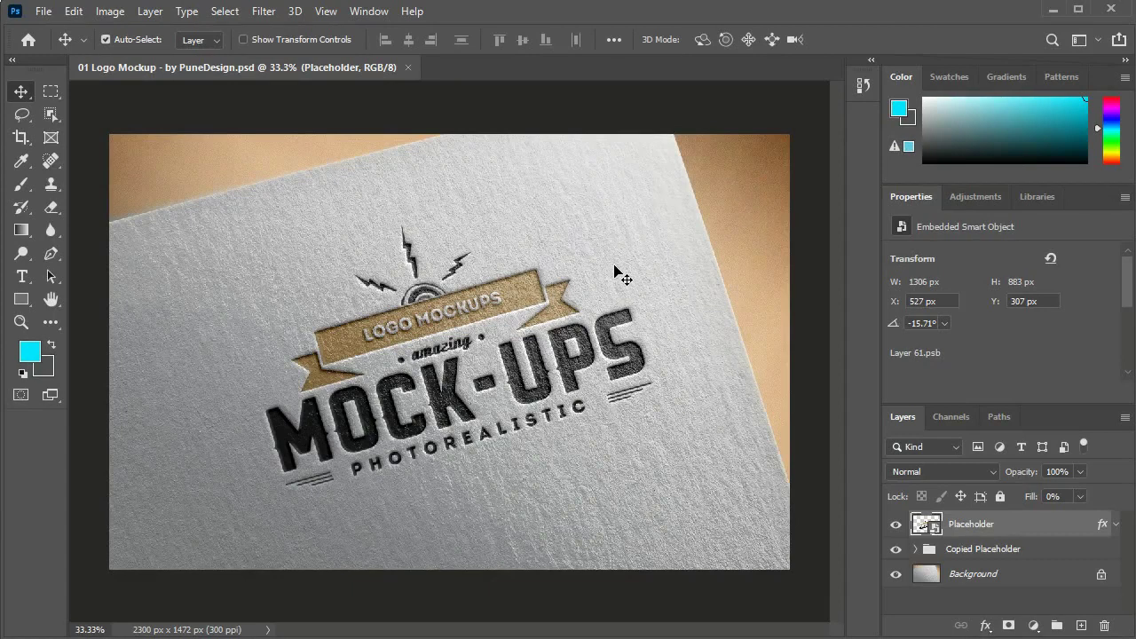
{"action": "left_click", "coordinate": [462, 630]}
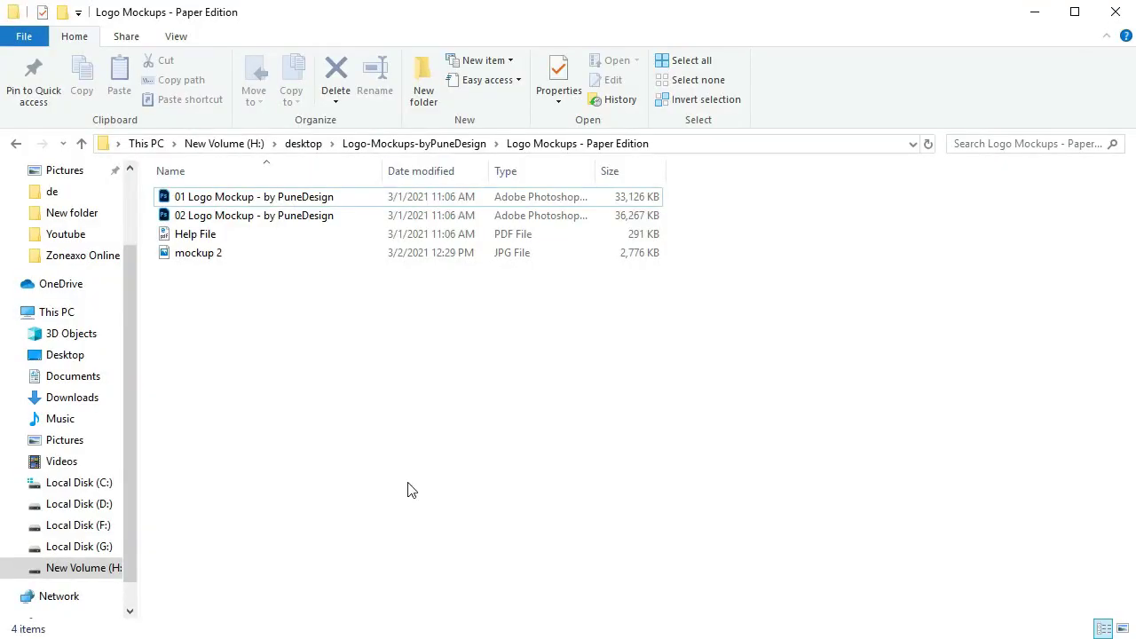
{"action": "left_click", "coordinate": [107, 568]}
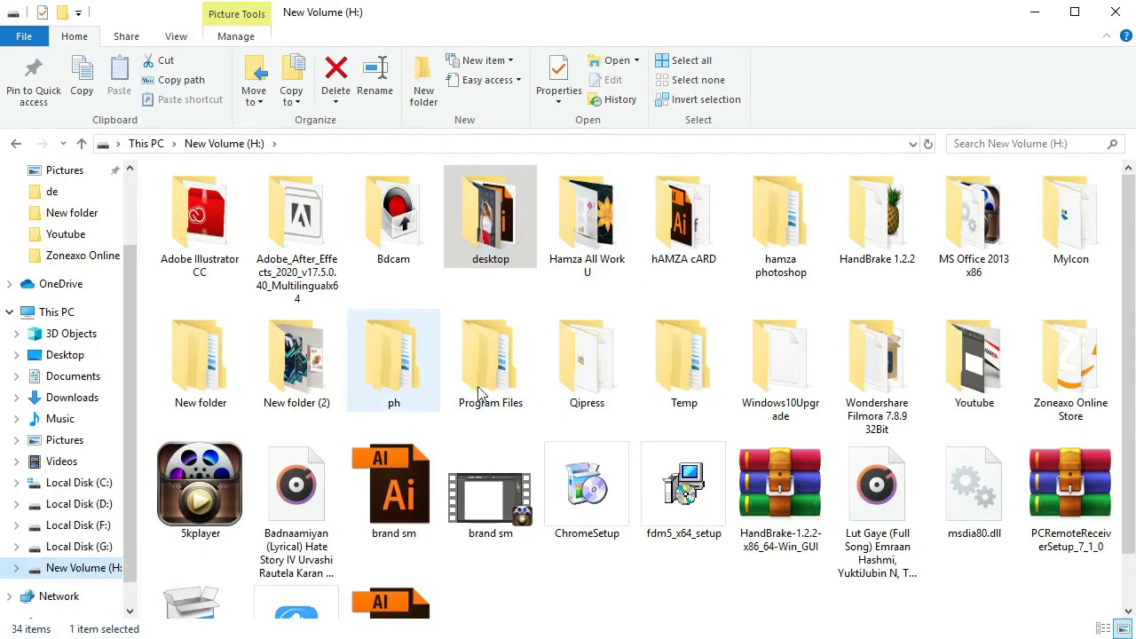
{"action": "double_click", "coordinate": [1070, 360]}
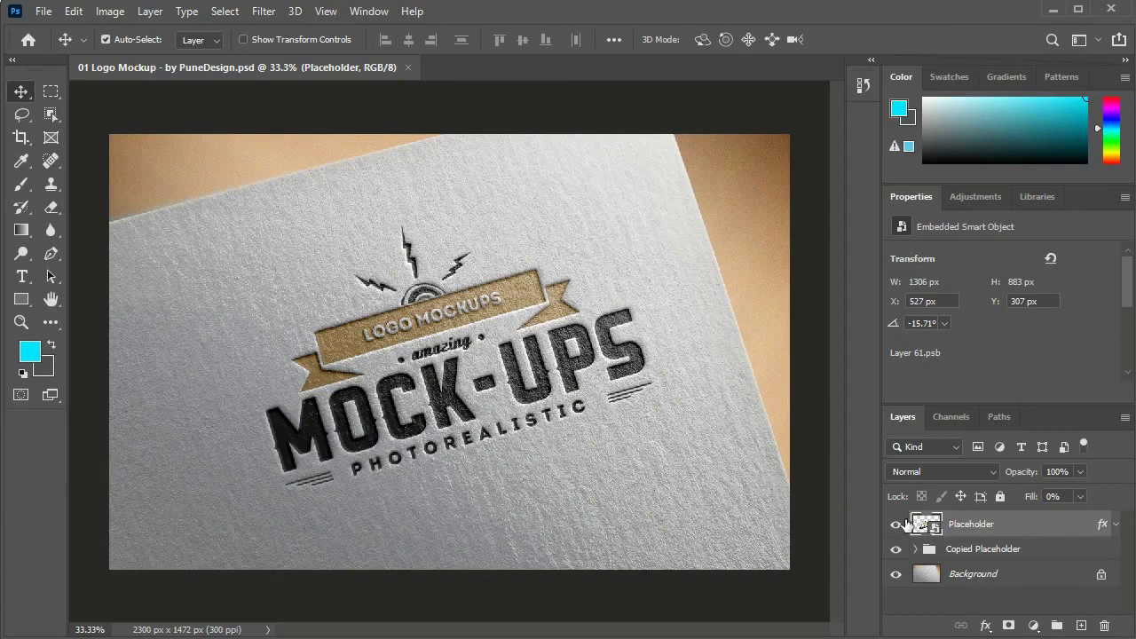
Step: Open the Placeholder smart object and hide its sample MOCK-UPS logo layer
{"action": "left_click", "coordinate": [896, 524]}
{"action": "left_click", "coordinate": [896, 527]}
{"action": "double_click", "coordinate": [924, 527]}
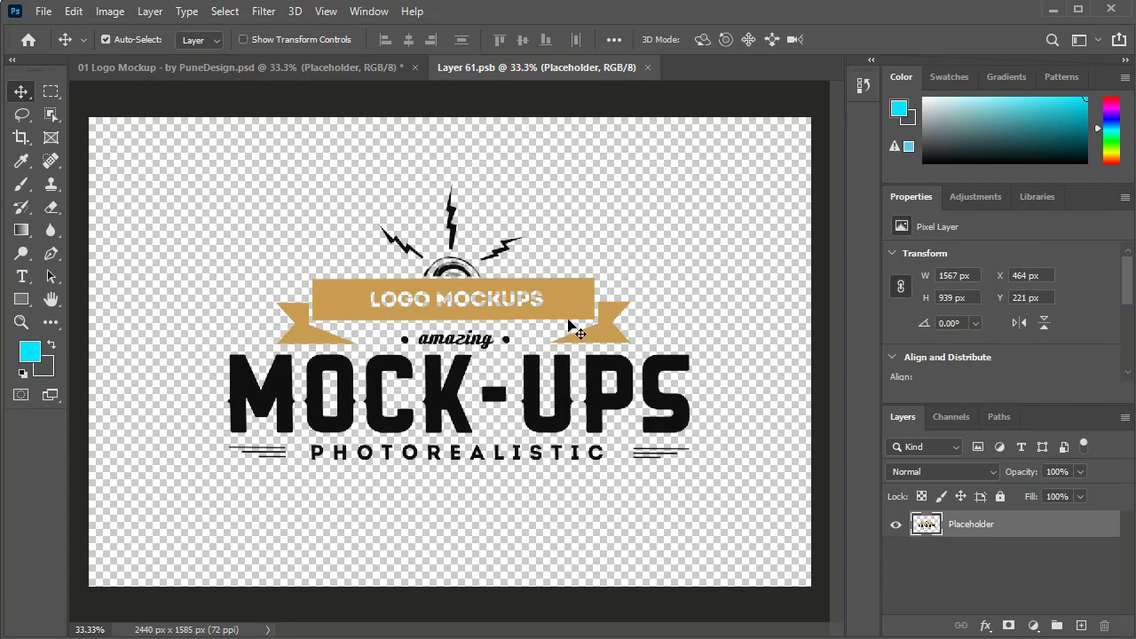
{"action": "left_click", "coordinate": [896, 524]}
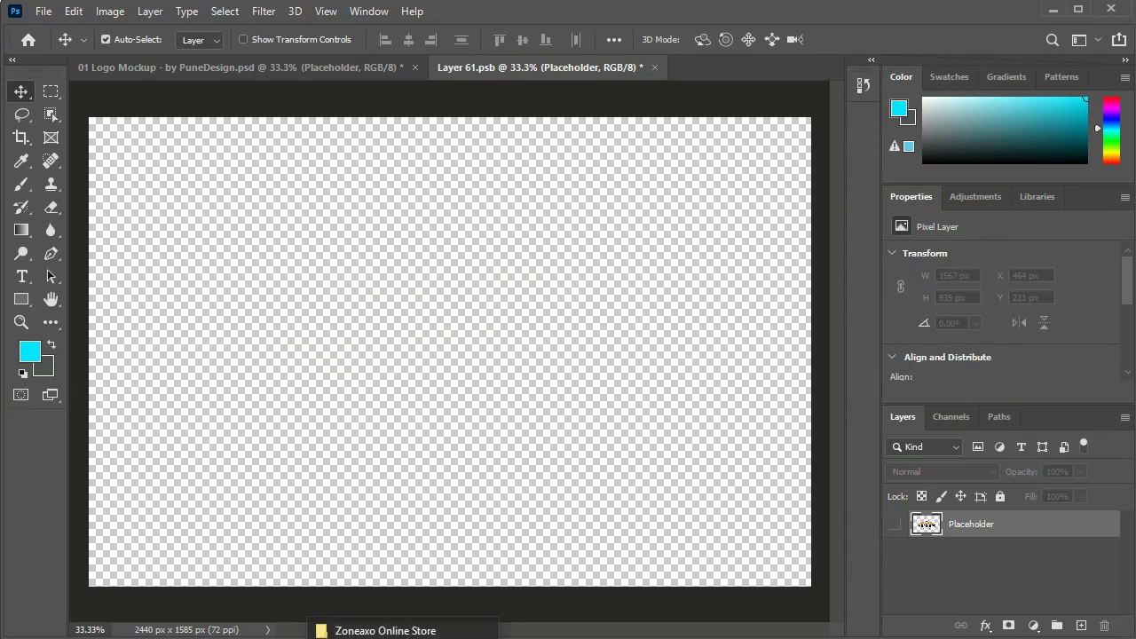
Step: Place Zoneaxo Online Store Logo8 into the smart object, scaled to about 158%
{"action": "left_click", "coordinate": [391, 630]}
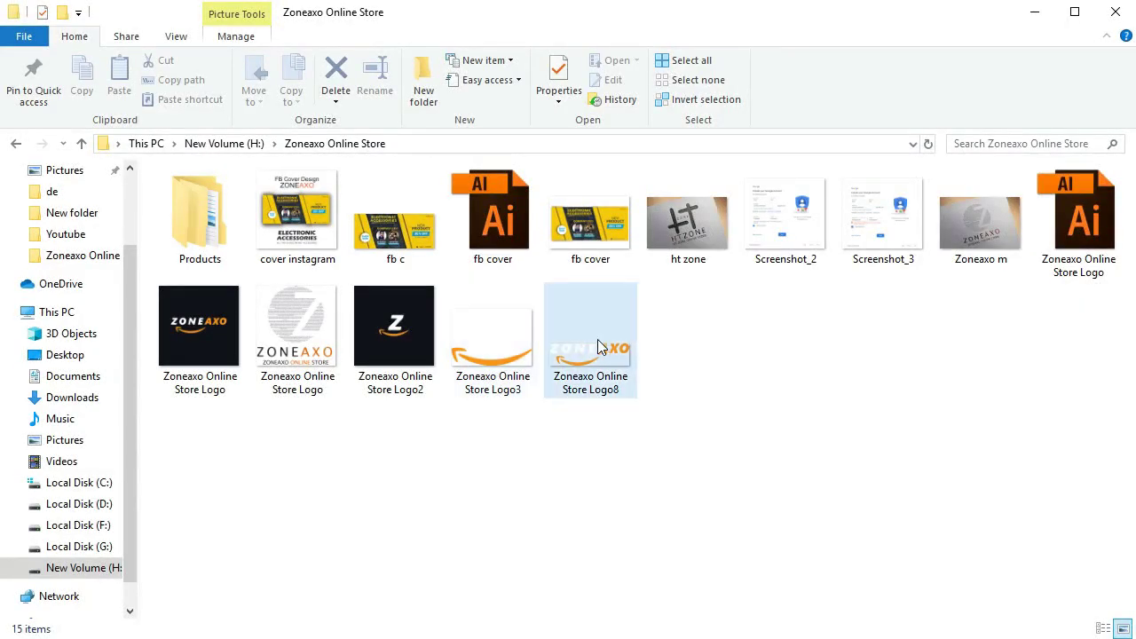
{"action": "left_click_drag", "start_coordinate": [600, 333], "coordinate": [494, 620]}
{"action": "left_click", "coordinate": [634, 444]}
{"action": "mouse_move", "coordinate": [586, 354]}
{"action": "left_mouse_down"}
{"action": "mouse_move", "coordinate": [502, 331]}
{"action": "mouse_move", "coordinate": [492, 393]}
{"action": "left_mouse_up"}
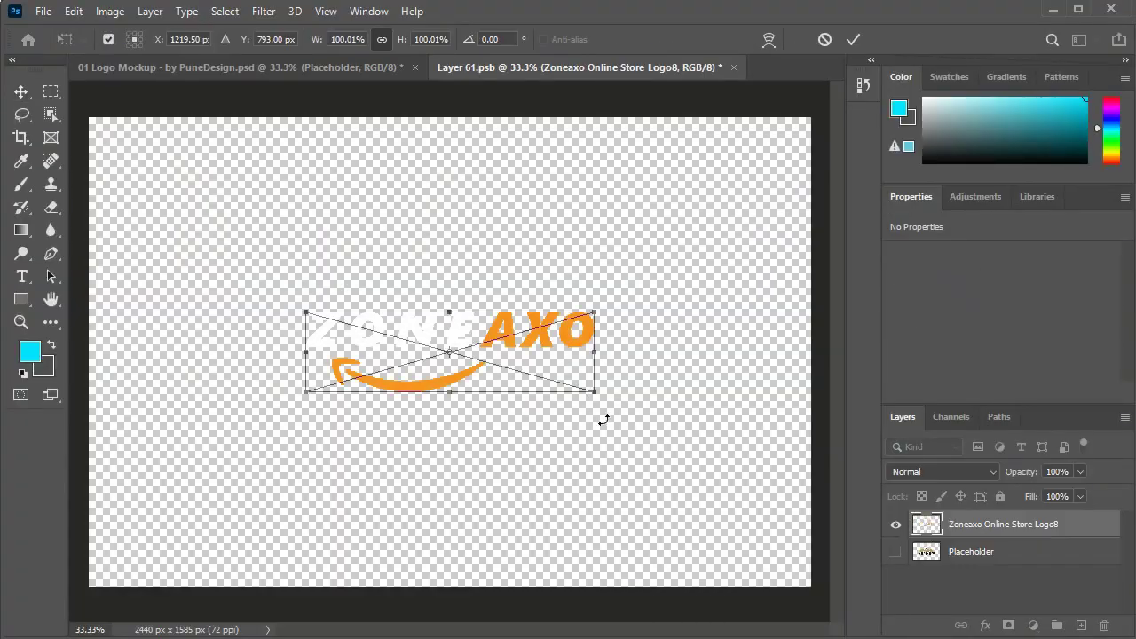
{"action": "left_click_drag", "start_coordinate": [630, 444], "coordinate": [669, 460]}
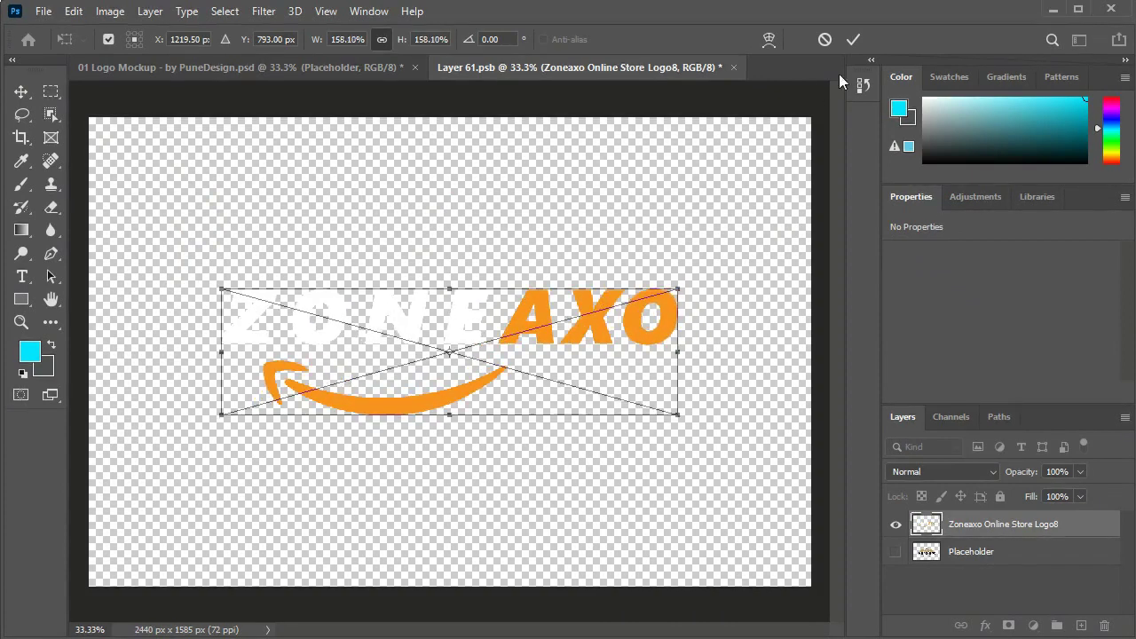
{"action": "left_click", "coordinate": [853, 40]}
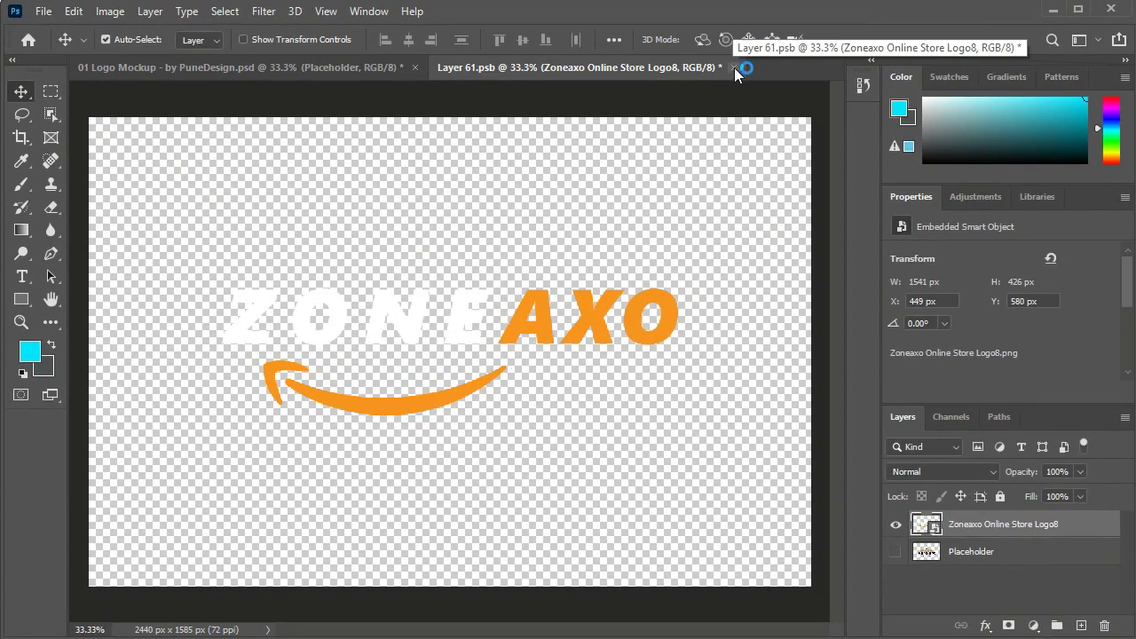
Step: Close Layer 61.psb and choose Yes to save its changes
{"action": "left_click", "coordinate": [733, 67]}
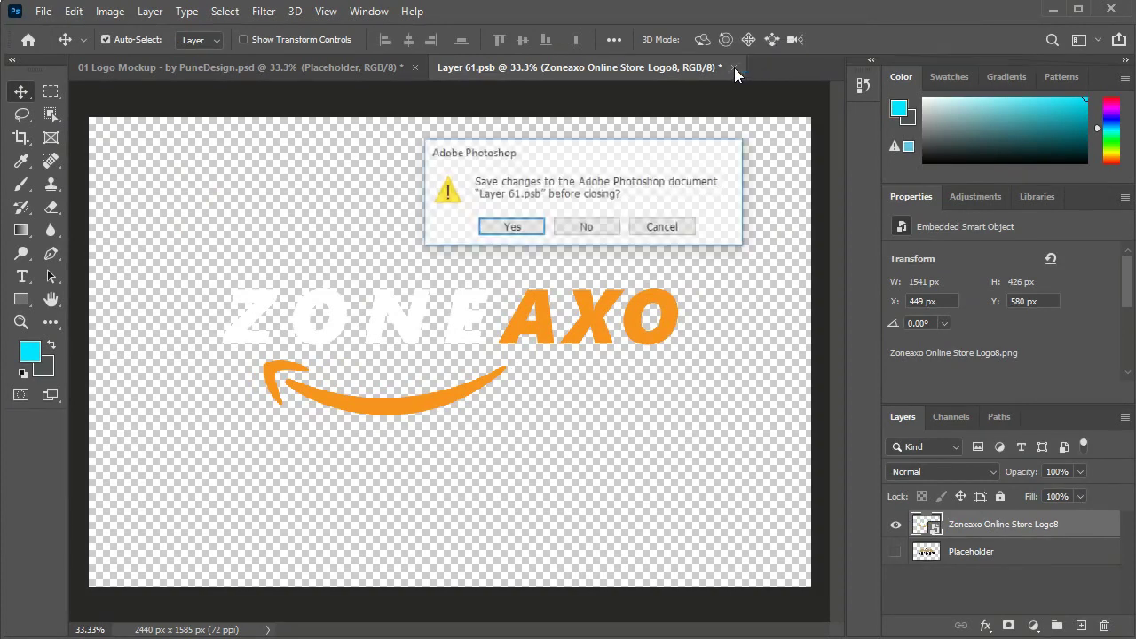
{"action": "left_click", "coordinate": [511, 229]}
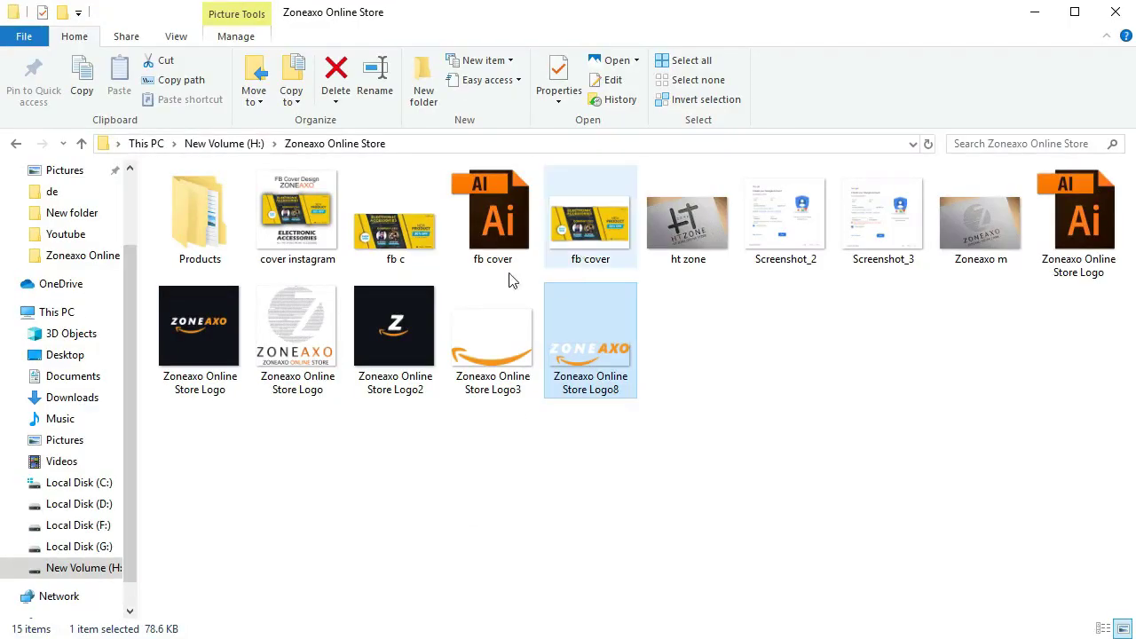
Step: Browse to G:\de\Logo N and drag LOgo PNg N over to Photoshop
{"action": "left_click", "coordinate": [81, 143]}
{"action": "left_click", "coordinate": [78, 546]}
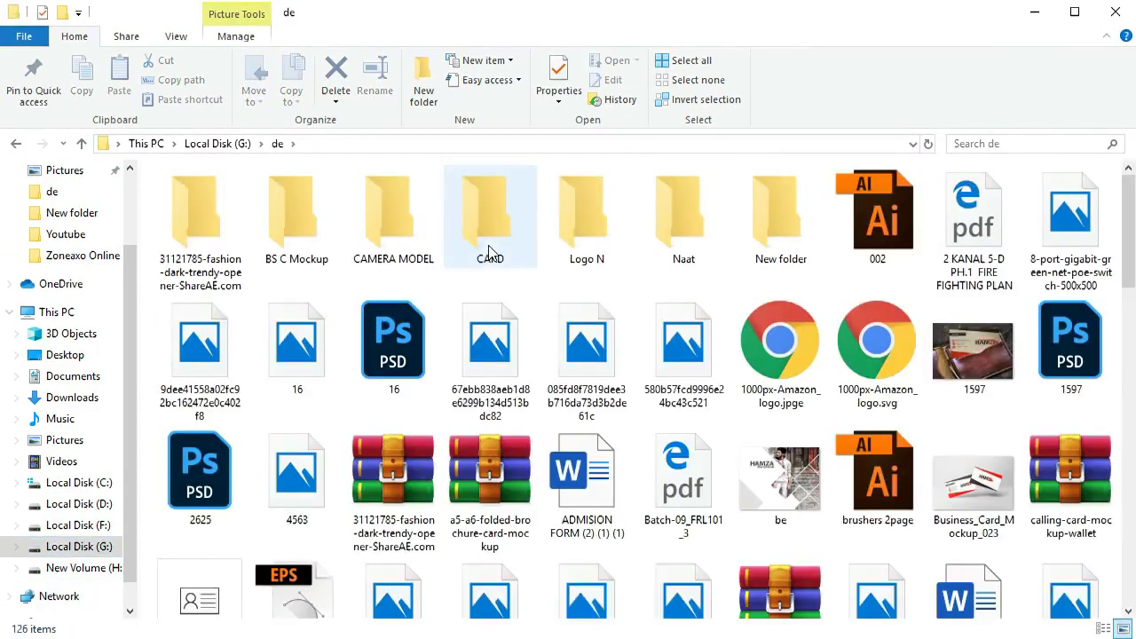
{"action": "double_click", "coordinate": [587, 217]}
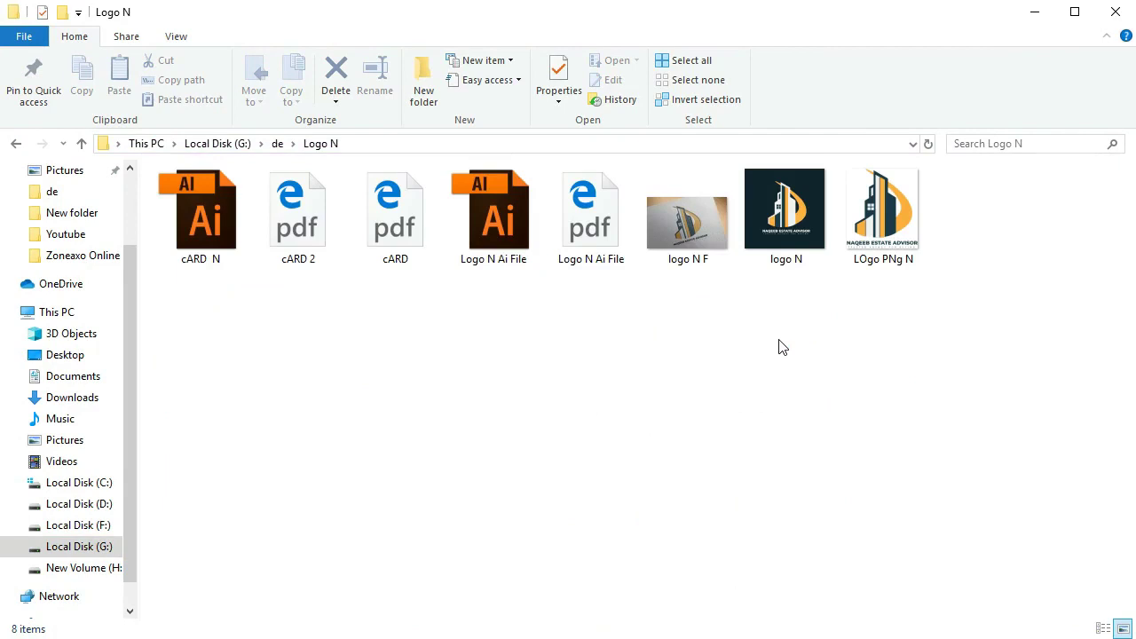
{"action": "left_click_drag", "start_coordinate": [883, 218], "coordinate": [692, 635]}
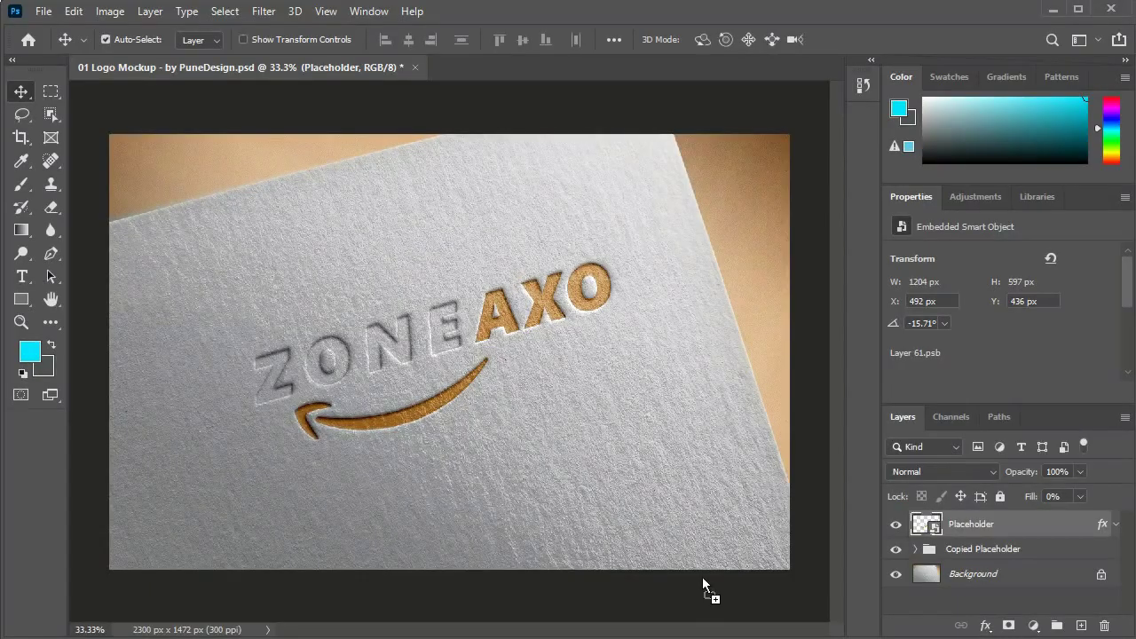
{"action": "mouse_move", "coordinate": [690, 632]}
{"action": "left_mouse_down"}
{"action": "mouse_move", "coordinate": [636, 632]}
{"action": "mouse_move", "coordinate": [927, 528]}
{"action": "left_mouse_up"}
Step: Reopen the Placeholder smart object and hide its Zoneaxo logo layer
{"action": "double_click", "coordinate": [928, 526]}
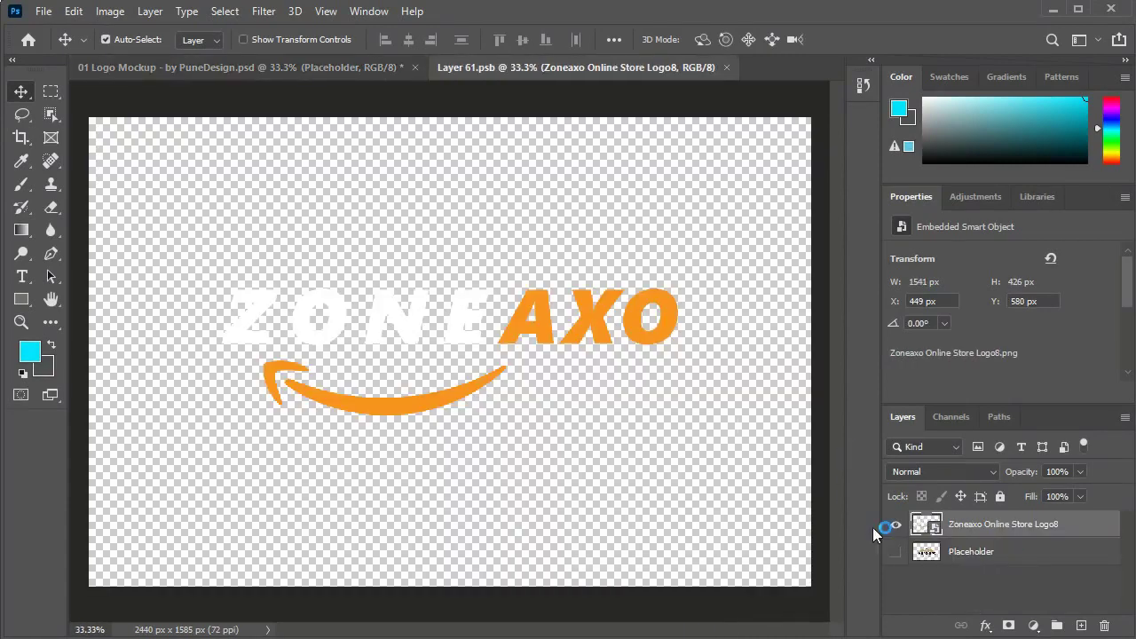
{"action": "left_click", "coordinate": [896, 525]}
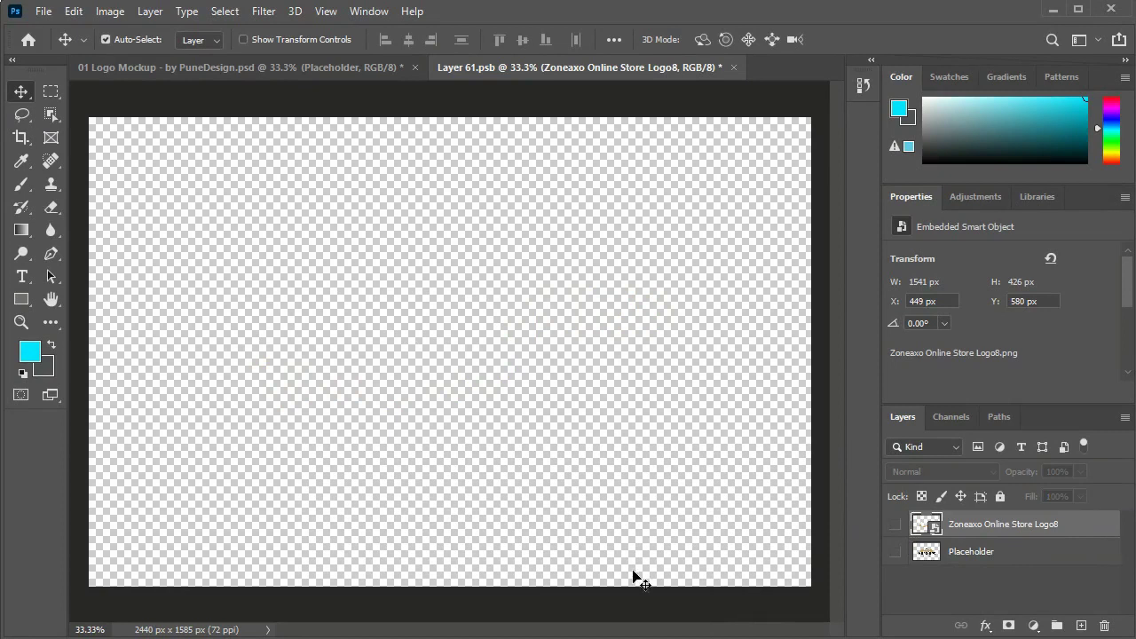
{"action": "left_click", "coordinate": [619, 631]}
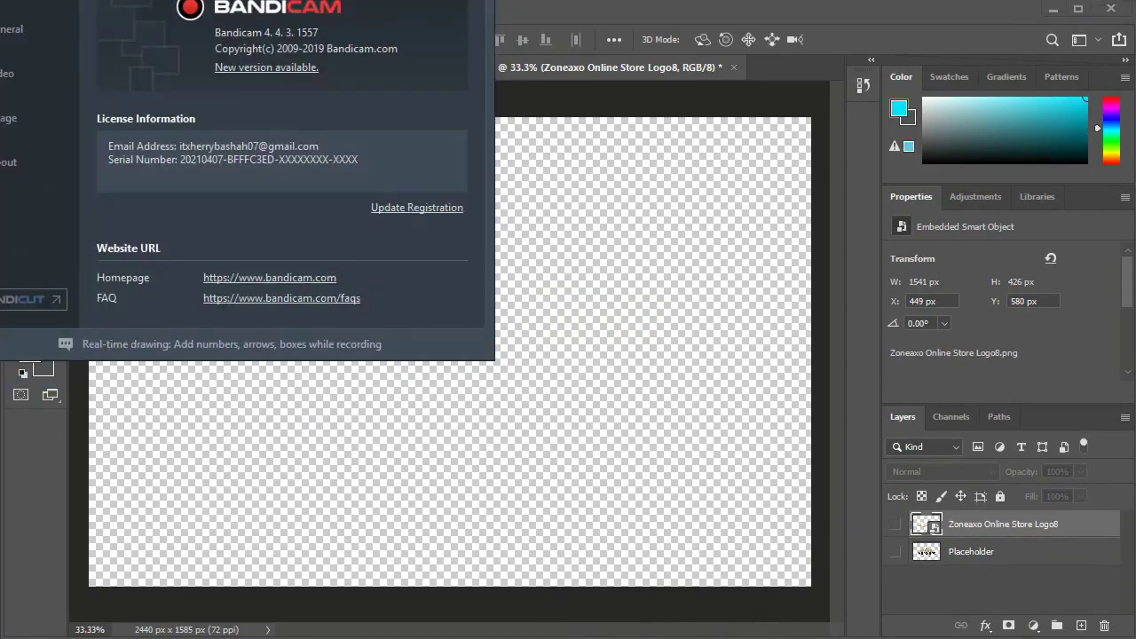
{"action": "left_click", "coordinate": [537, 311]}
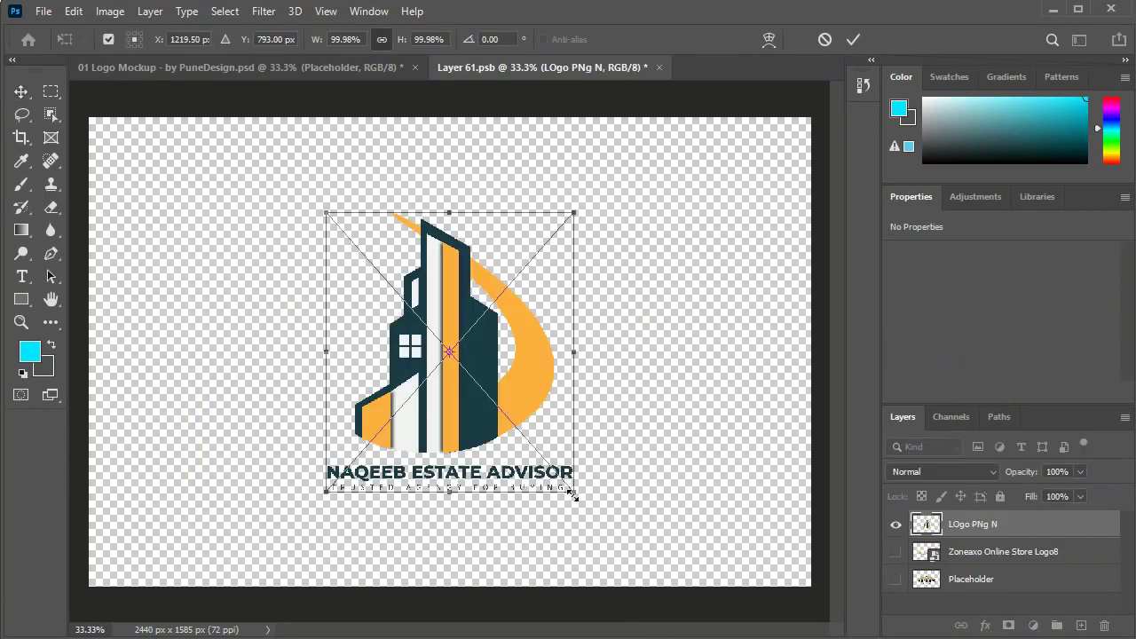
Step: Scale the placed Naqeeb logo to 123%, then close and save the smart object
{"action": "left_click_drag", "start_coordinate": [577, 504], "coordinate": [605, 537]}
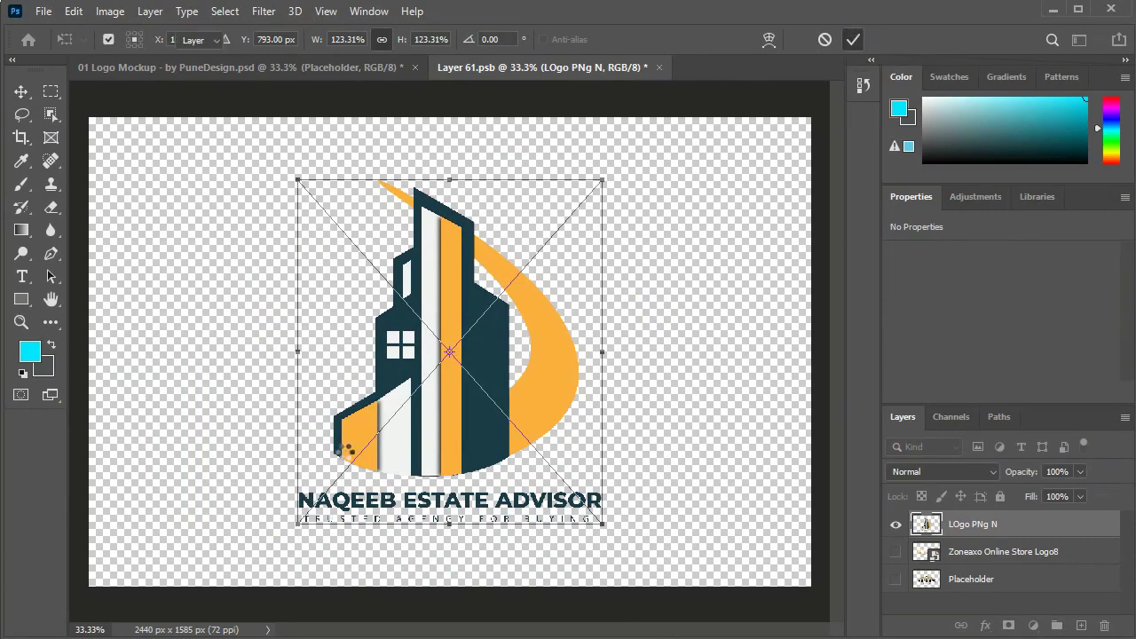
{"action": "left_click", "coordinate": [849, 40]}
{"action": "left_click", "coordinate": [658, 68]}
{"action": "left_click", "coordinate": [504, 227]}
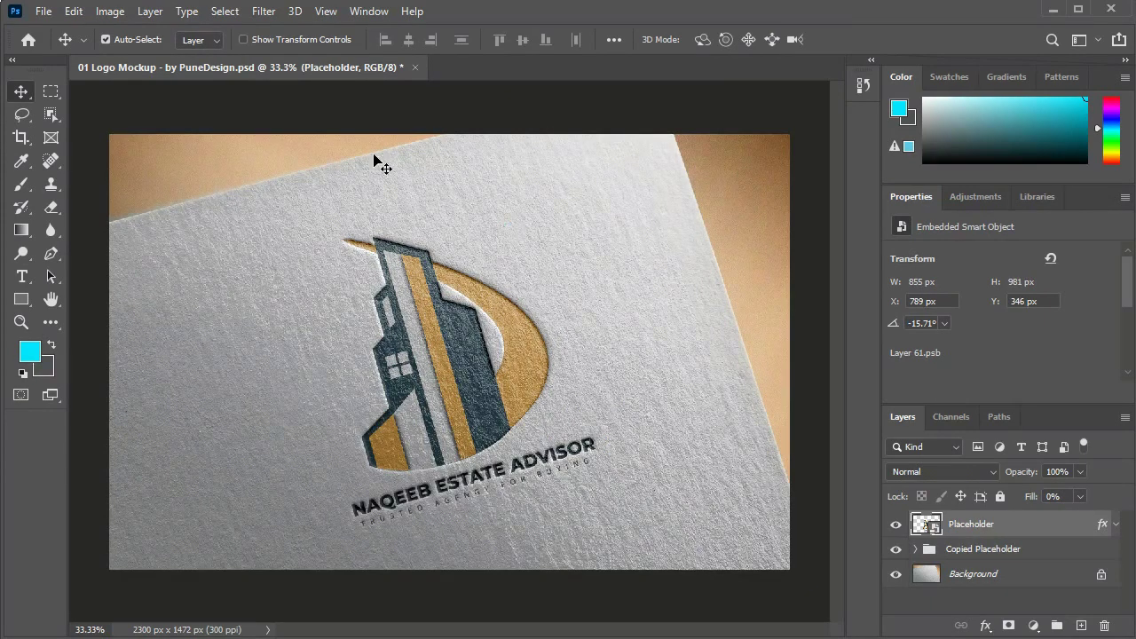
Step: Save the mockup as JPEG '01 Logo Mockup - by PuneDesign' on the Desktop
{"action": "left_click", "coordinate": [44, 11]}
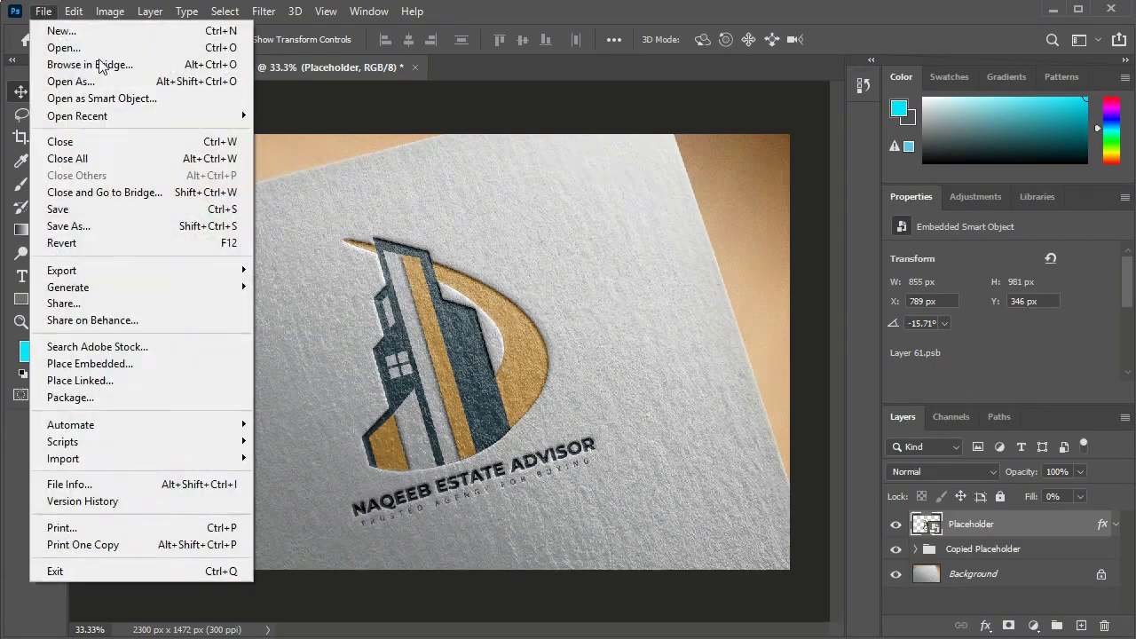
{"action": "left_click", "coordinate": [129, 229]}
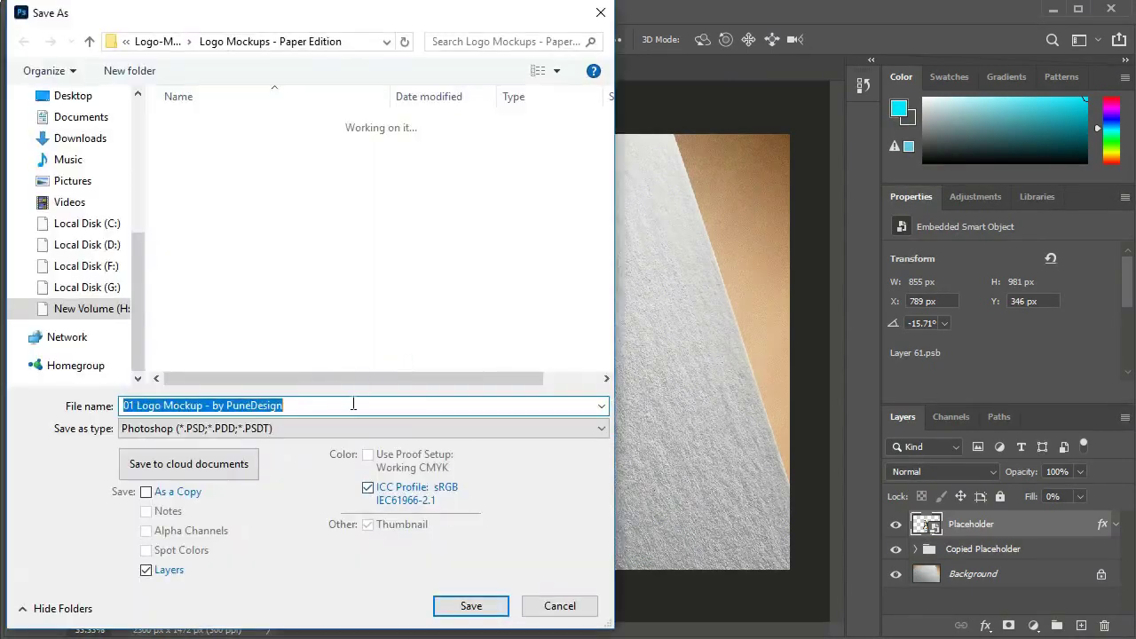
{"action": "left_click", "coordinate": [329, 429]}
{"action": "left_click", "coordinate": [286, 567]}
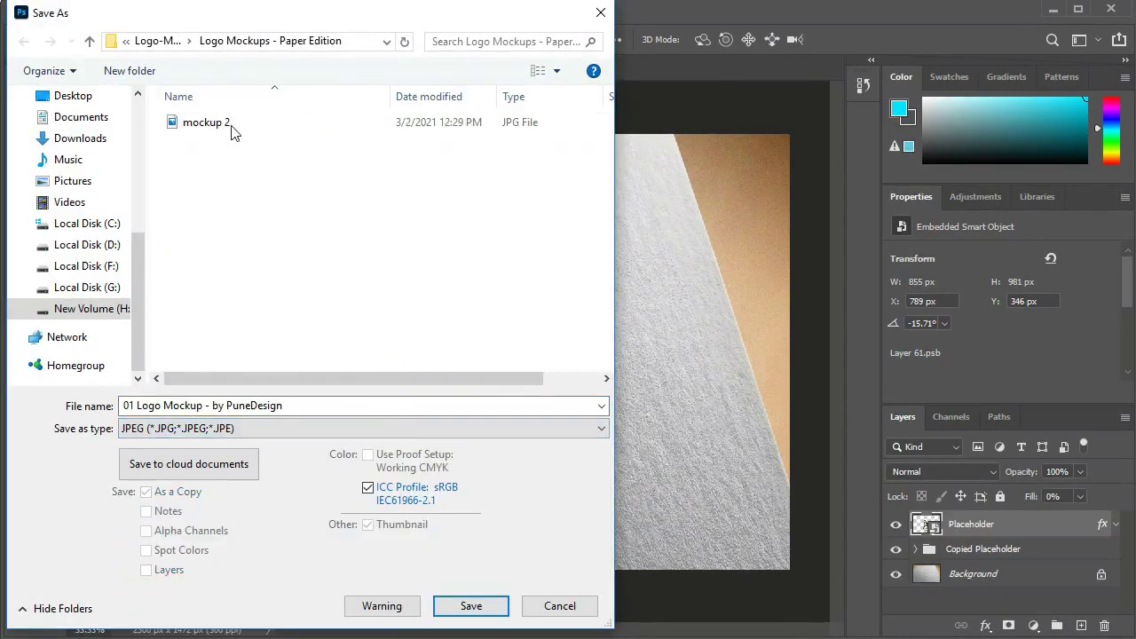
{"action": "left_click", "coordinate": [73, 96]}
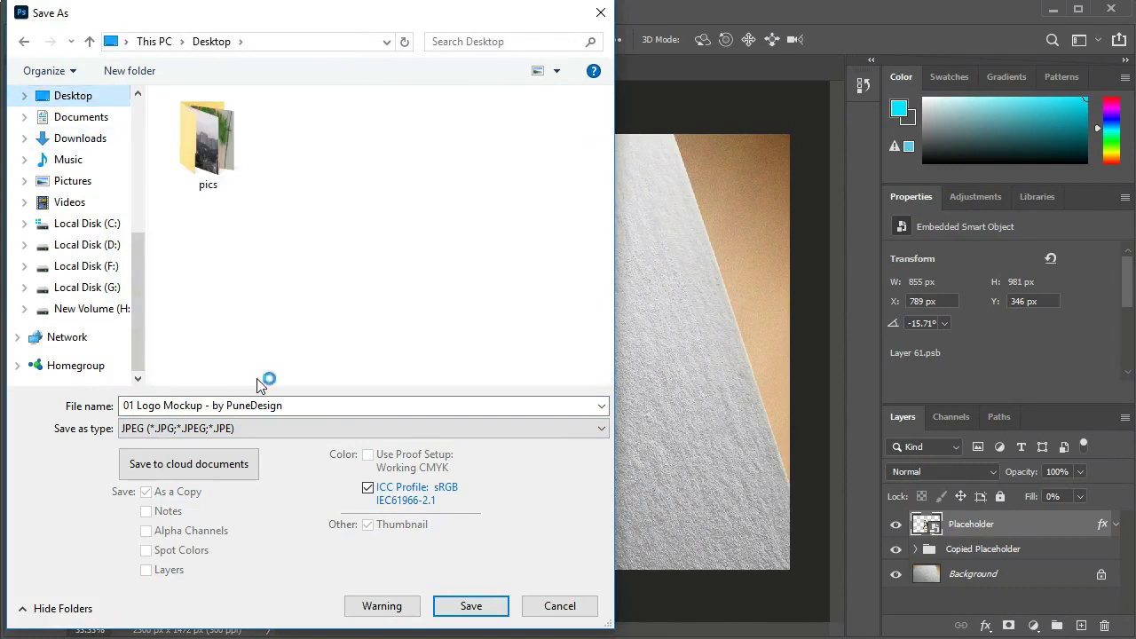
{"action": "left_click", "coordinate": [472, 605]}
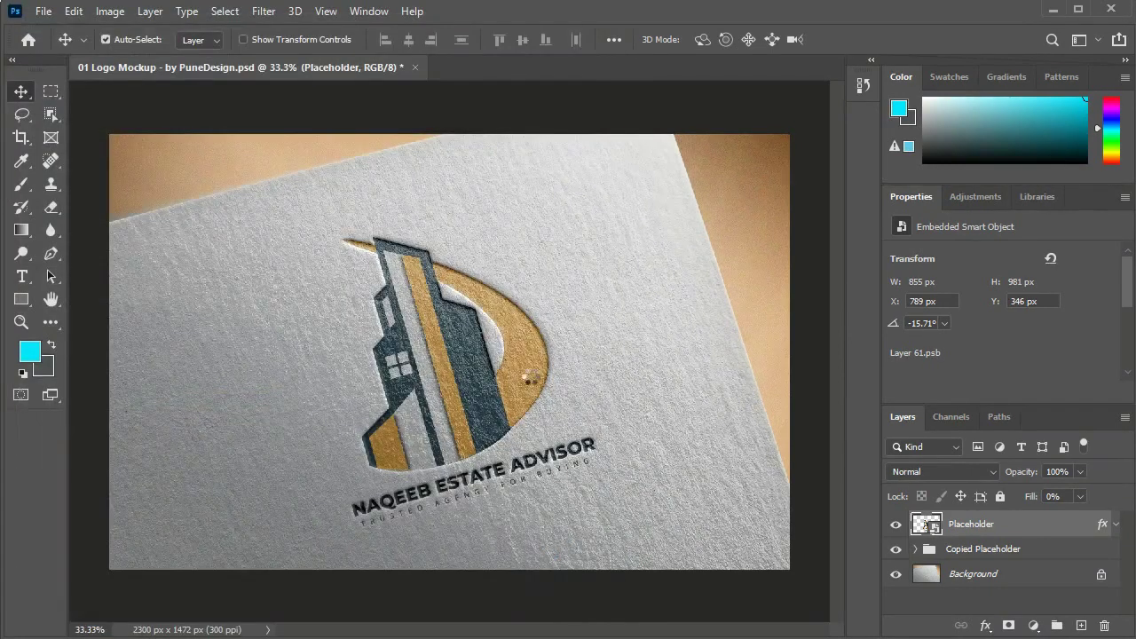
{"action": "left_click", "coordinate": [672, 81]}
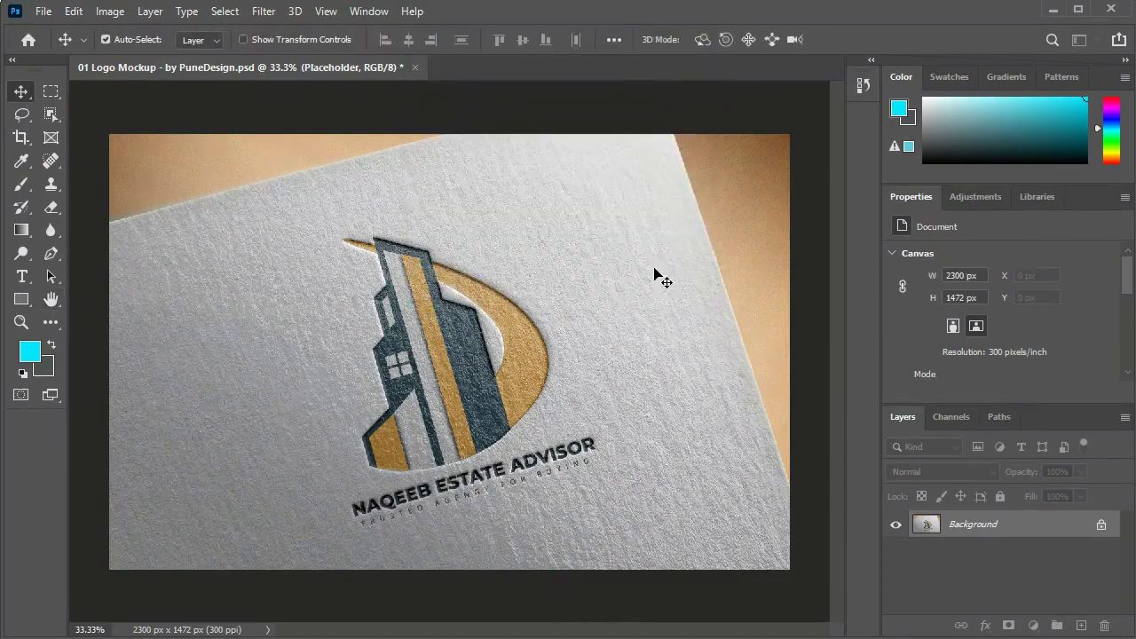
{"action": "left_click", "coordinate": [1052, 10]}
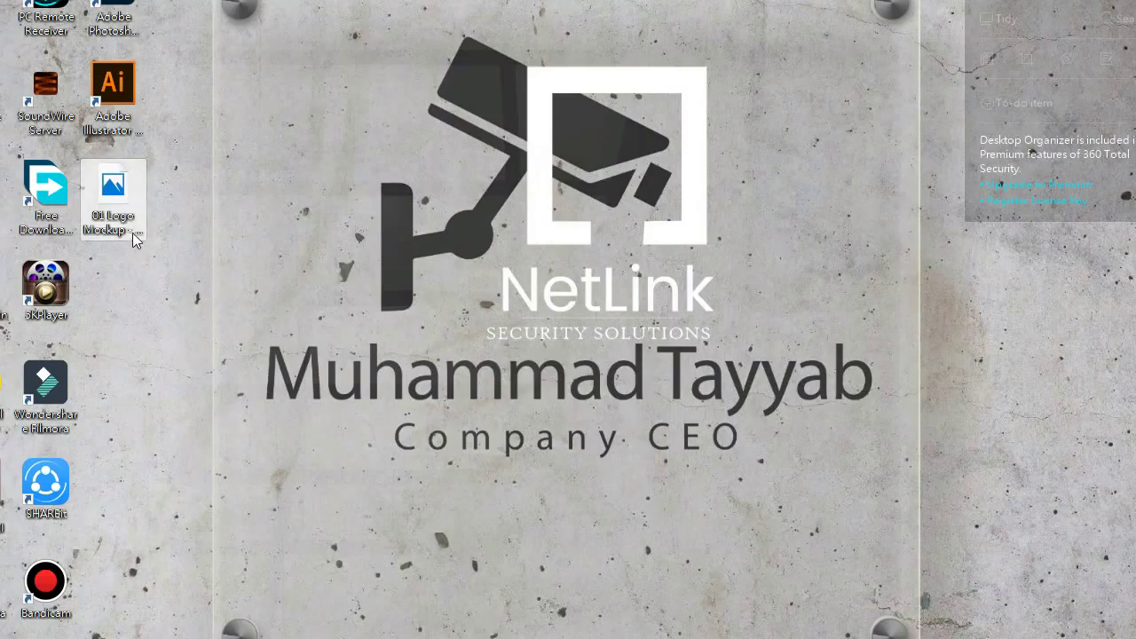
Step: Open the saved logo mockup JPEG on the desktop to preview it
{"action": "double_click", "coordinate": [114, 201]}
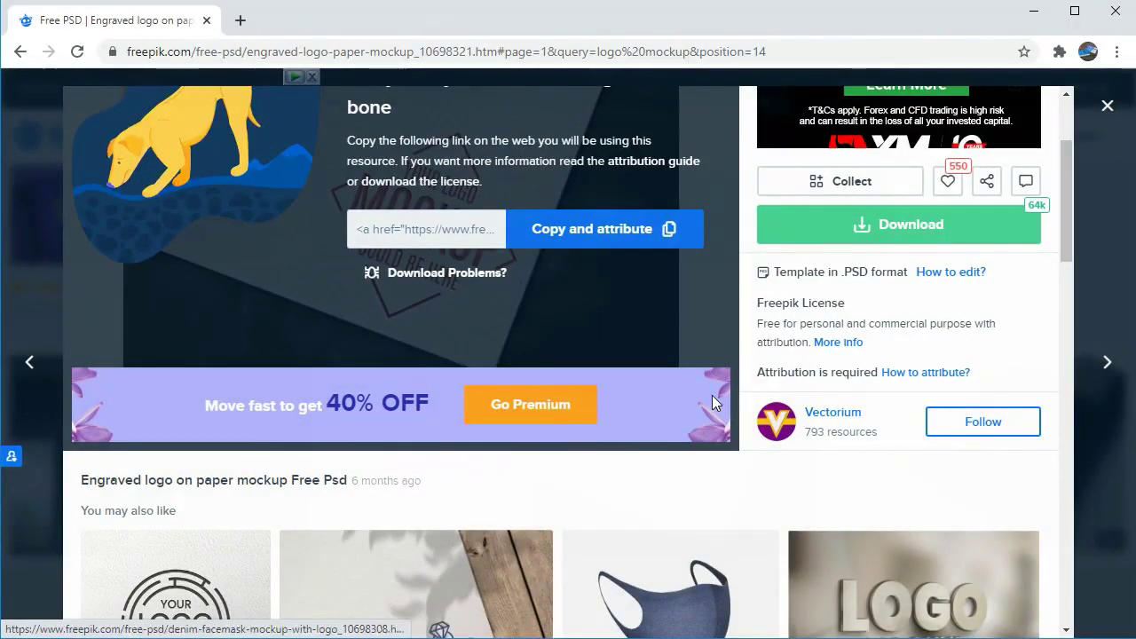
Step: Browse Freepik's related mockups, open the dark blue business card, then bring up Logo N
{"action": "scroll", "coordinate": [712, 395], "scroll_direction": "down", "scroll_amount": 5}
{"action": "scroll", "coordinate": [711, 405], "scroll_direction": "down", "scroll_amount": 3}
{"action": "scroll", "coordinate": [710, 408], "scroll_direction": "down", "scroll_amount": 1}
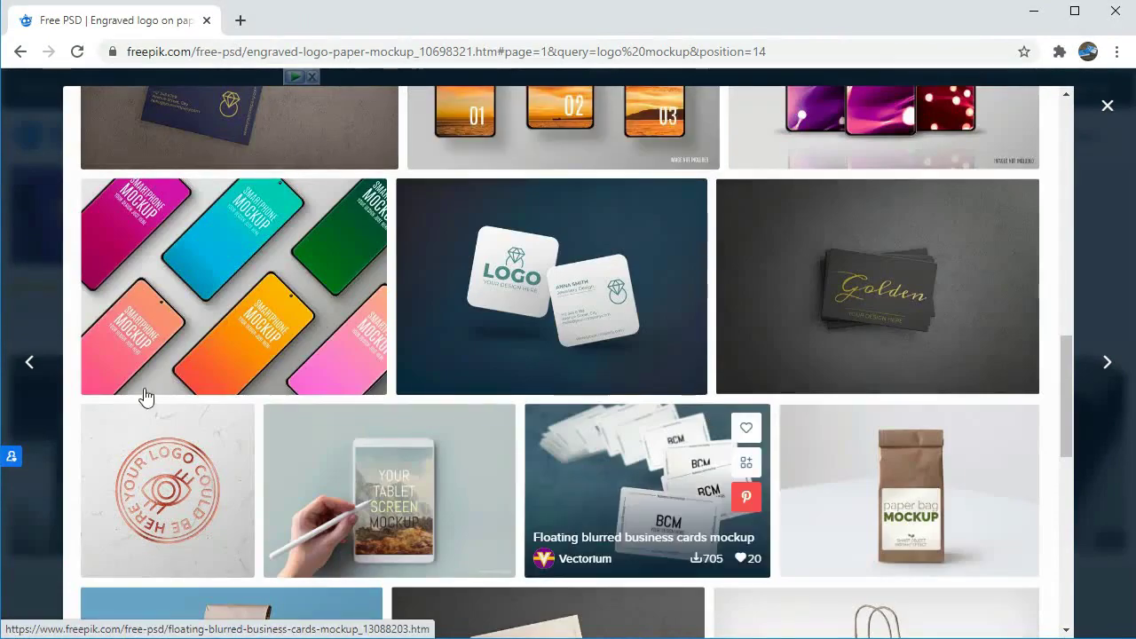
{"action": "scroll", "coordinate": [178, 373], "scroll_direction": "up", "scroll_amount": 1}
{"action": "scroll", "coordinate": [222, 342], "scroll_direction": "up", "scroll_amount": 1}
{"action": "scroll", "coordinate": [240, 337], "scroll_direction": "up", "scroll_amount": 2}
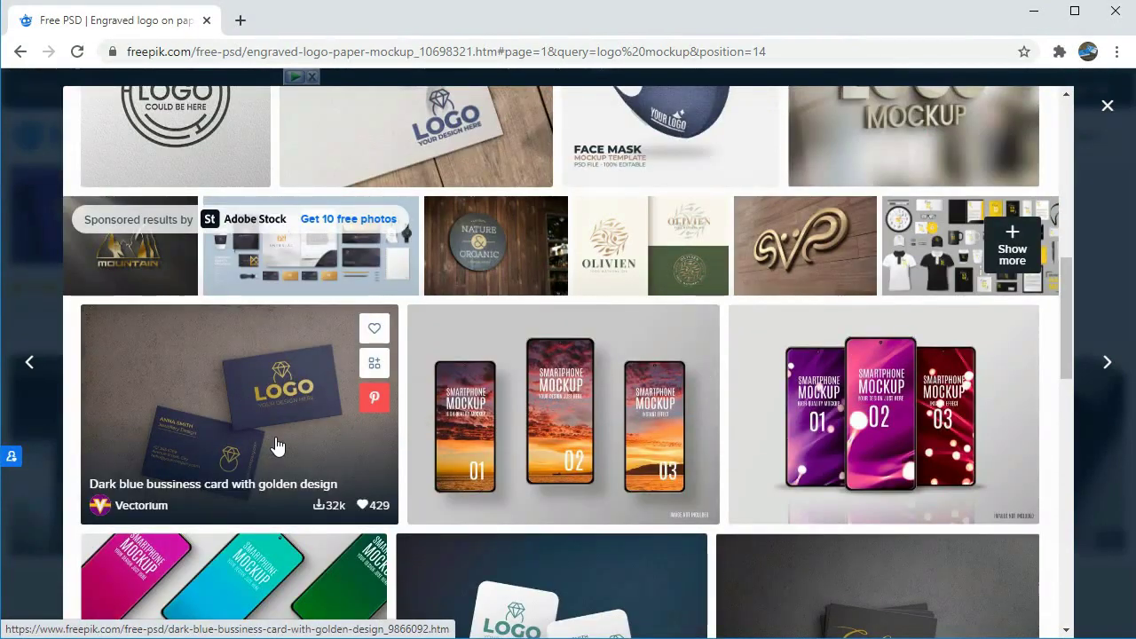
{"action": "left_click", "coordinate": [582, 577]}
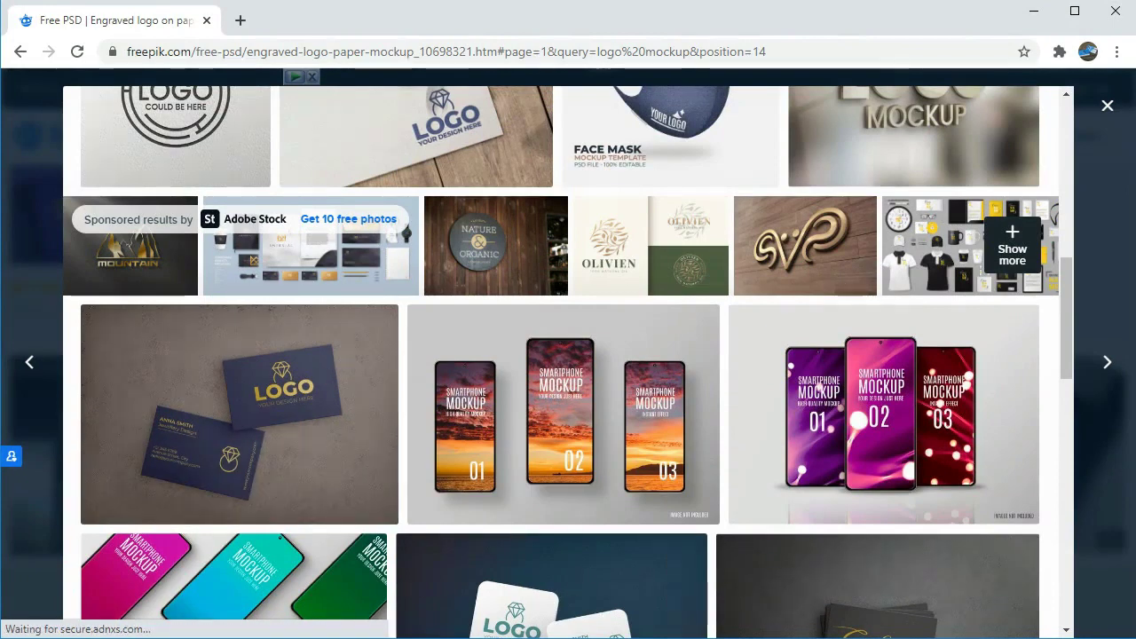
{"action": "left_click", "coordinate": [329, 623]}
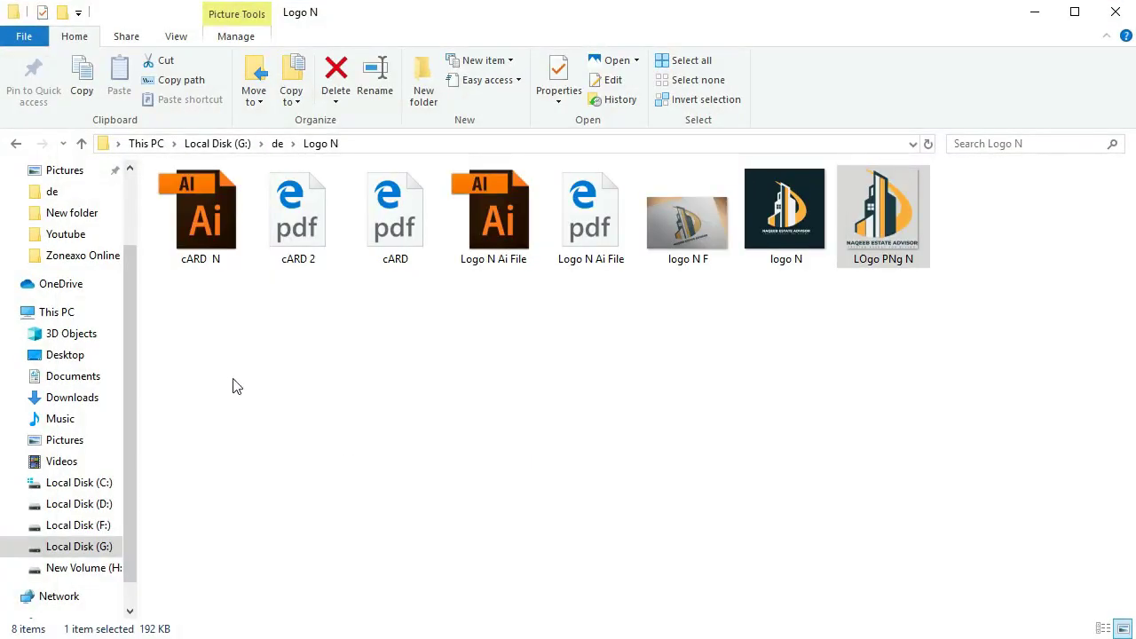
Step: Navigate via New Volume (H:) to Local Disk (G:) and open the de folder
{"action": "left_click", "coordinate": [64, 570]}
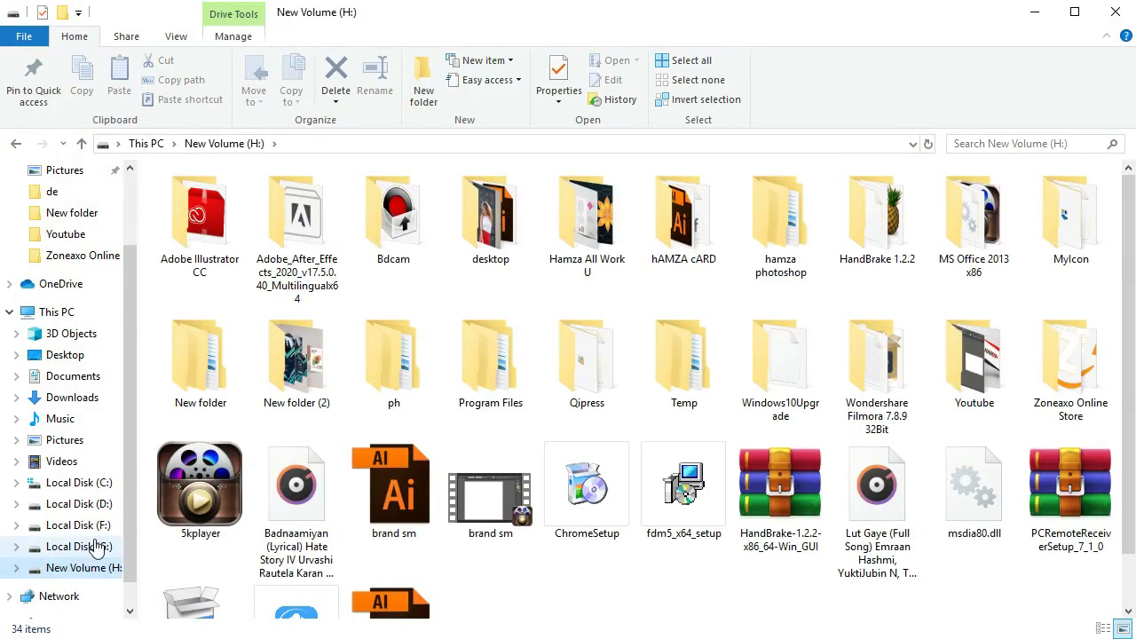
{"action": "left_click", "coordinate": [78, 547]}
{"action": "double_click", "coordinate": [490, 217]}
{"action": "scroll", "coordinate": [578, 374], "scroll_direction": "down", "scroll_amount": 3}
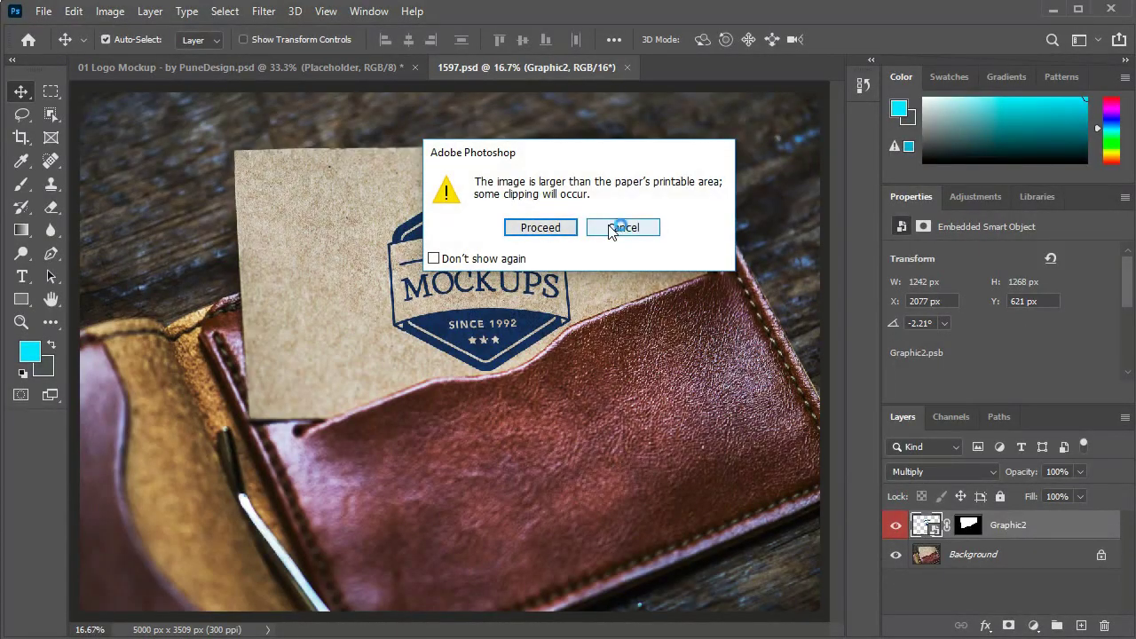
Step: Dismiss the print warning, open the Graphic2 smart object, and hide the MOCKUPS logo layer
{"action": "left_click", "coordinate": [610, 228]}
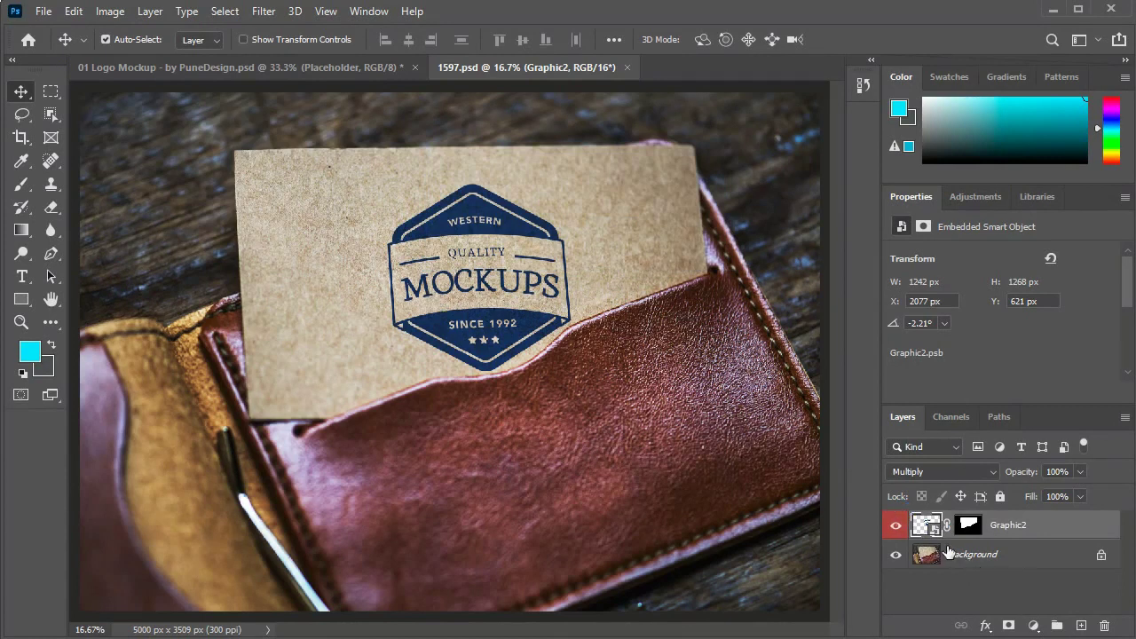
{"action": "double_click", "coordinate": [926, 526]}
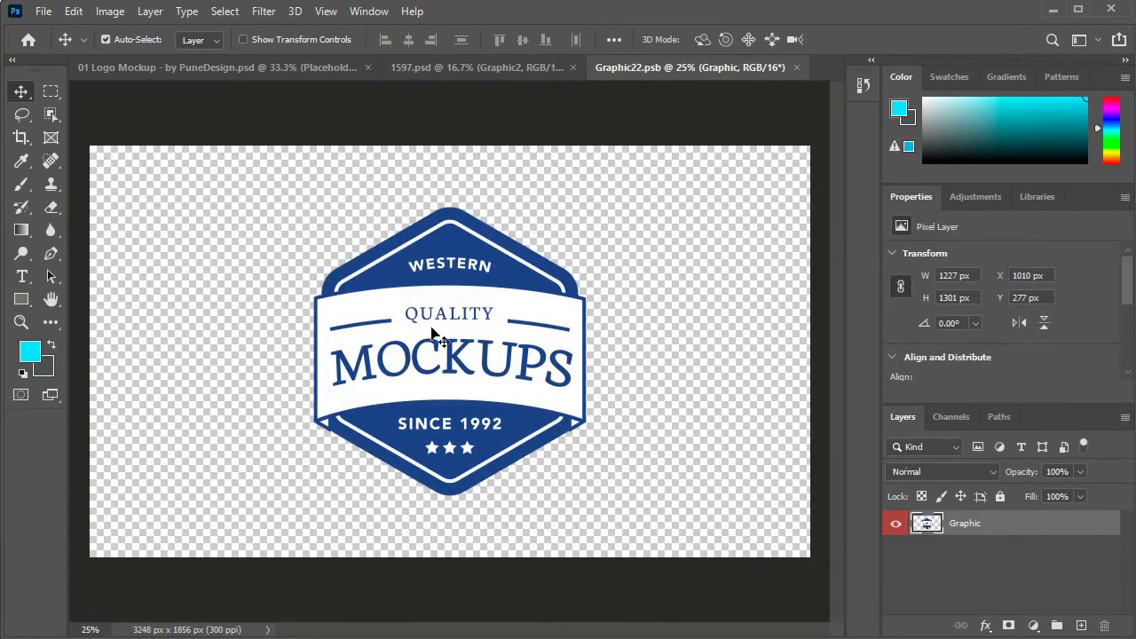
{"action": "left_click", "coordinate": [895, 523]}
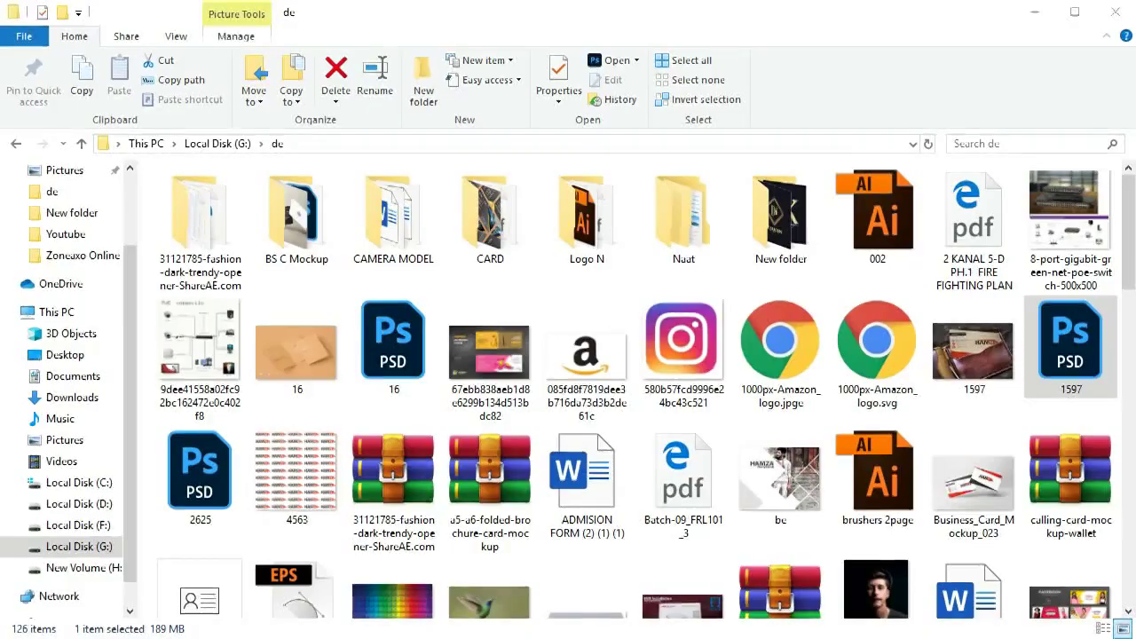
{"action": "left_click", "coordinate": [417, 628]}
{"action": "scroll", "coordinate": [609, 401], "scroll_direction": "down", "scroll_amount": 5}
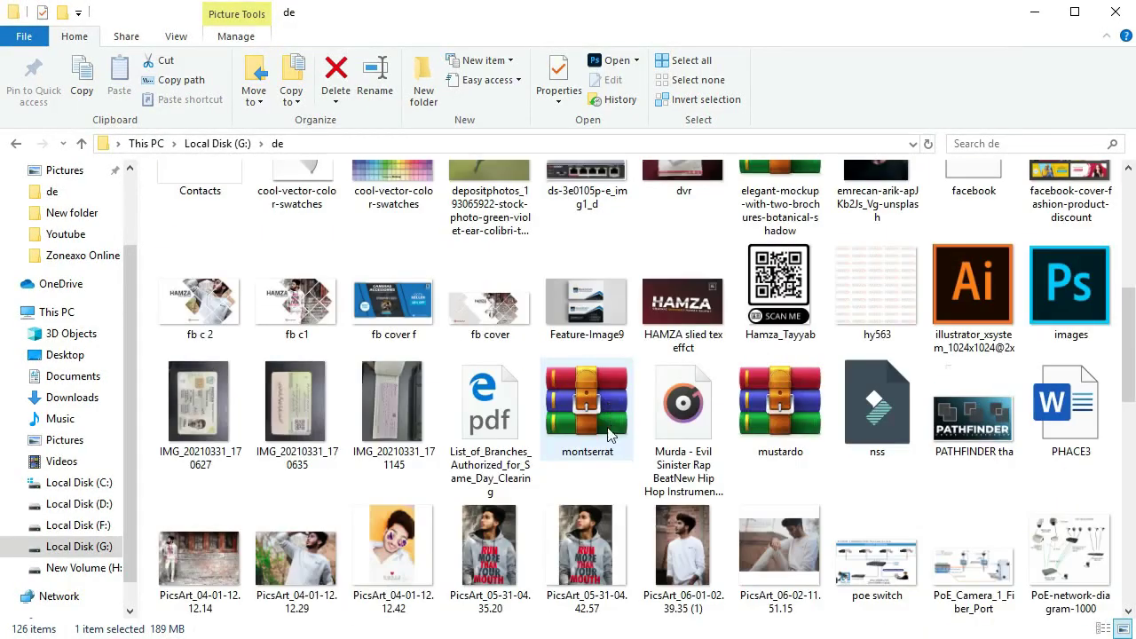
Step: Select the Untitled-3-02 business card image in the de folder, then return to Photoshop
{"action": "scroll", "coordinate": [609, 437], "scroll_direction": "down", "scroll_amount": 5}
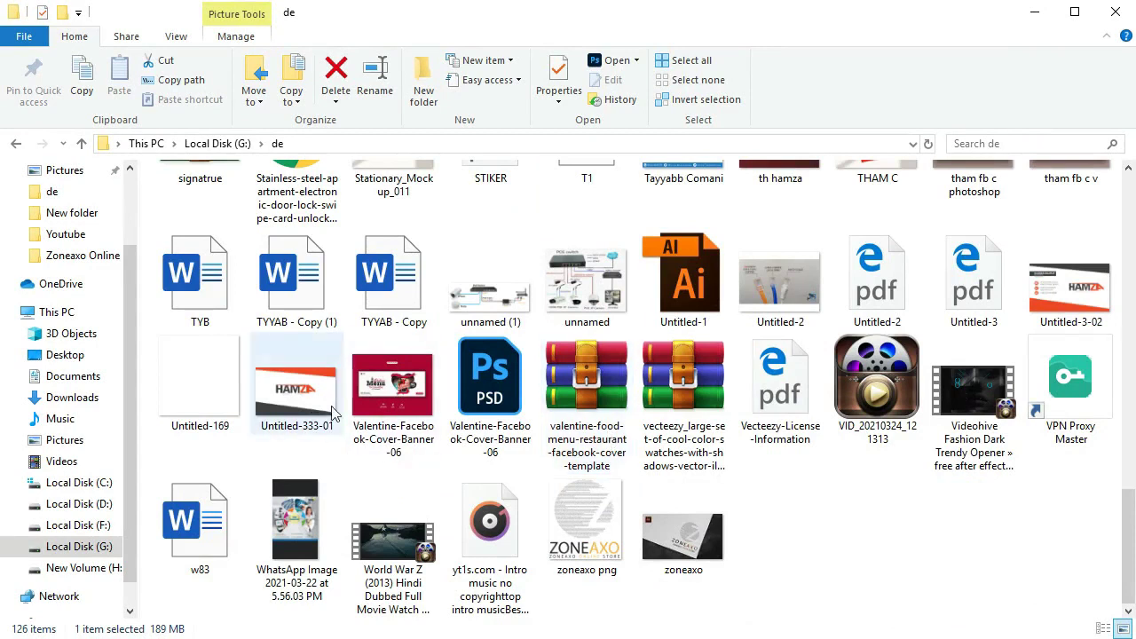
{"action": "left_click", "coordinate": [1070, 284]}
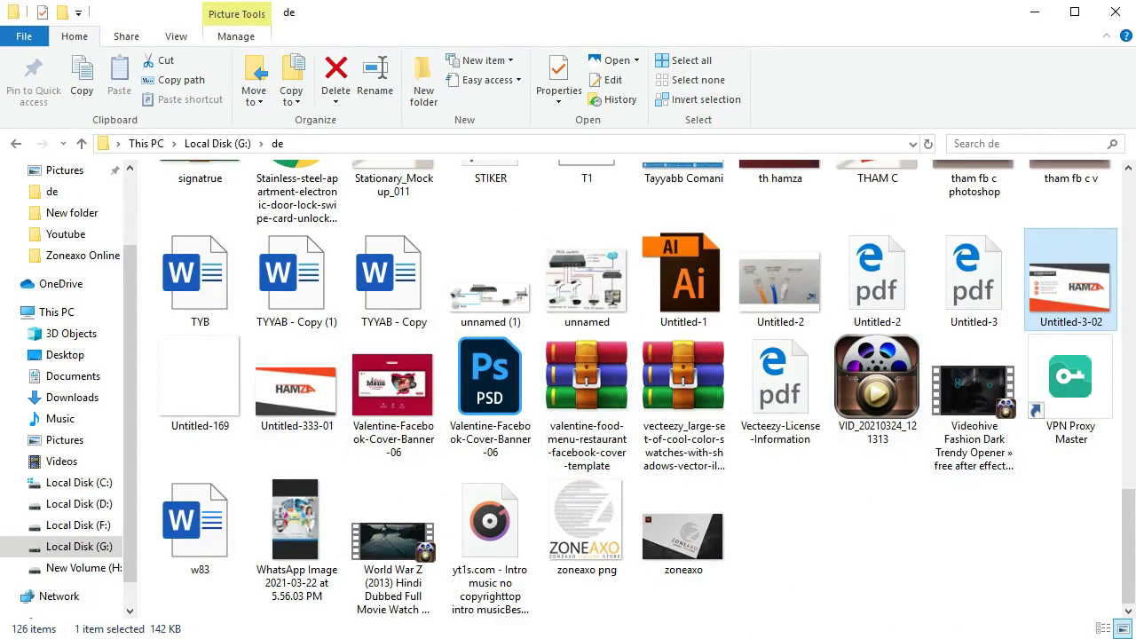
{"action": "key", "text": "alt+Tab"}
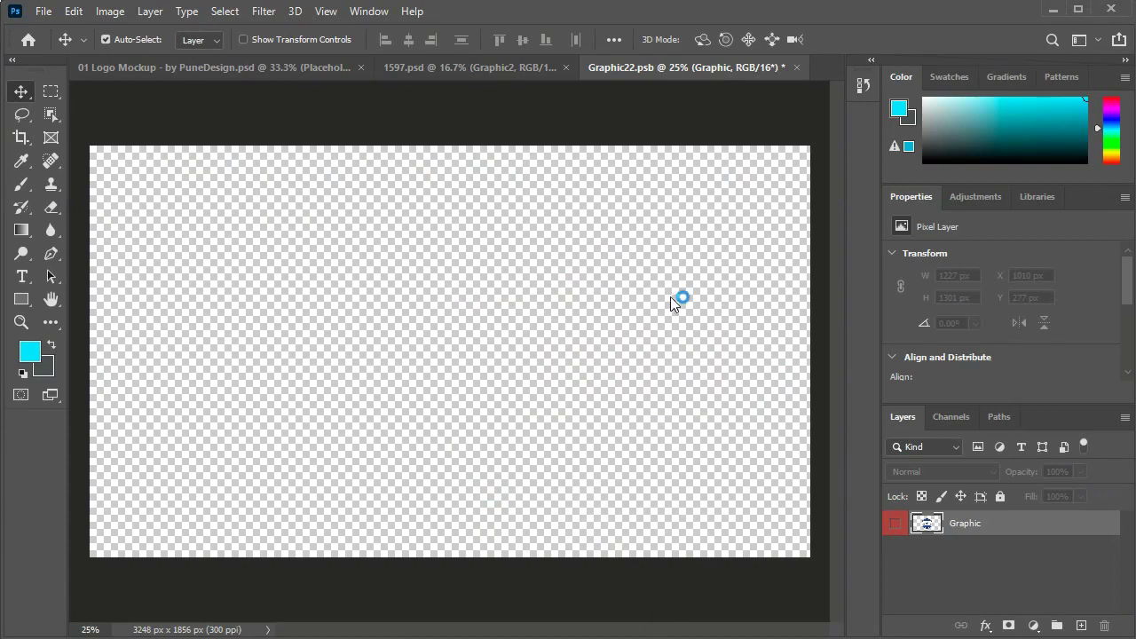
Step: Paste the Untitled-3-02 card, scale it to fill the canvas, and save the smart object
{"action": "key", "text": "ctrl+v"}
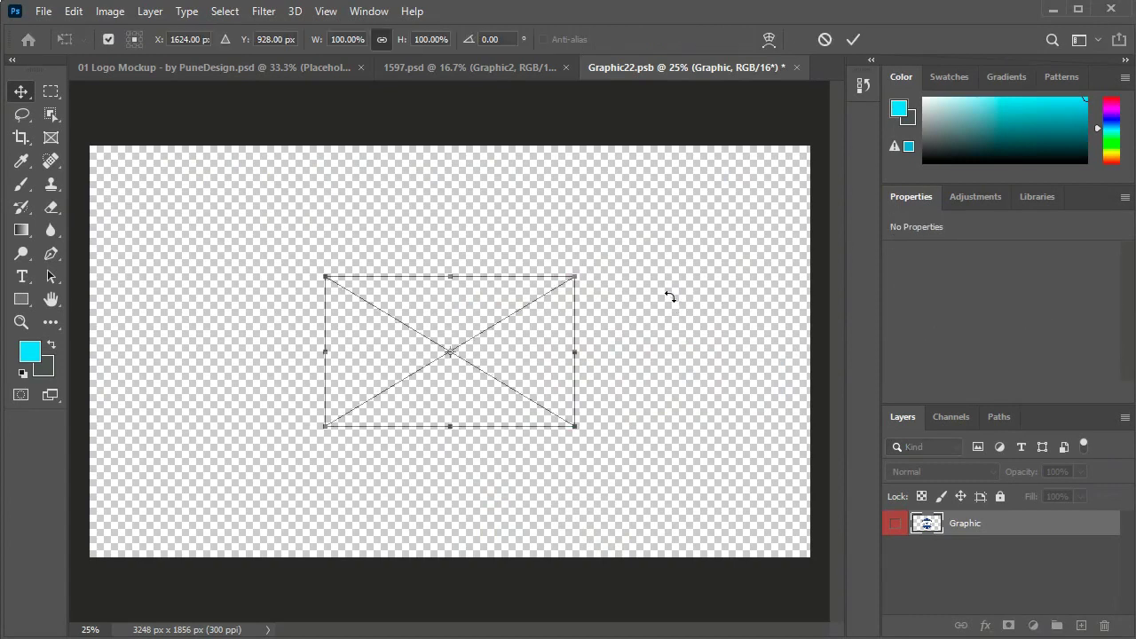
{"action": "key", "text": "ctrl+minus"}
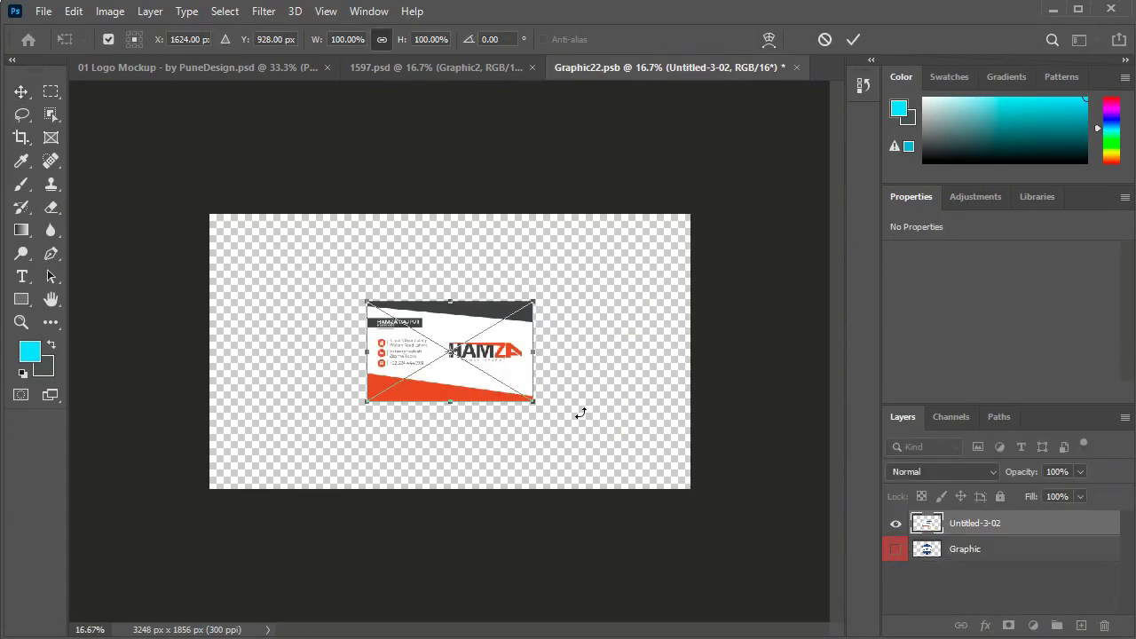
{"action": "mouse_move", "coordinate": [532, 403]}
{"action": "left_mouse_down"}
{"action": "mouse_move", "coordinate": [670, 547]}
{"action": "mouse_move", "coordinate": [670, 536]}
{"action": "left_mouse_up"}
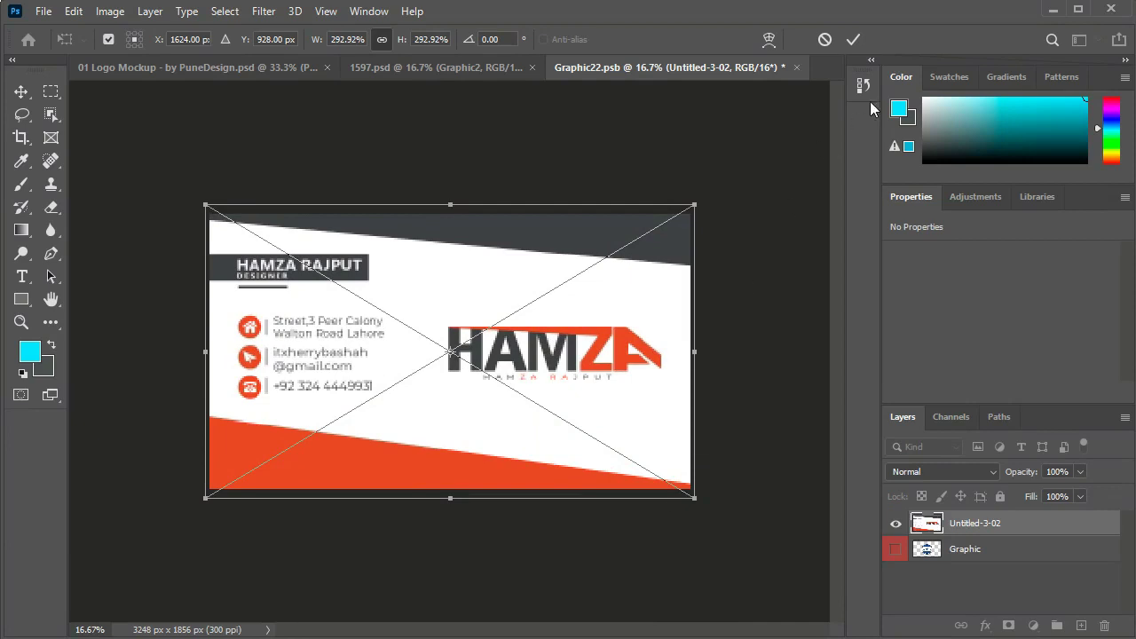
{"action": "left_click", "coordinate": [853, 39]}
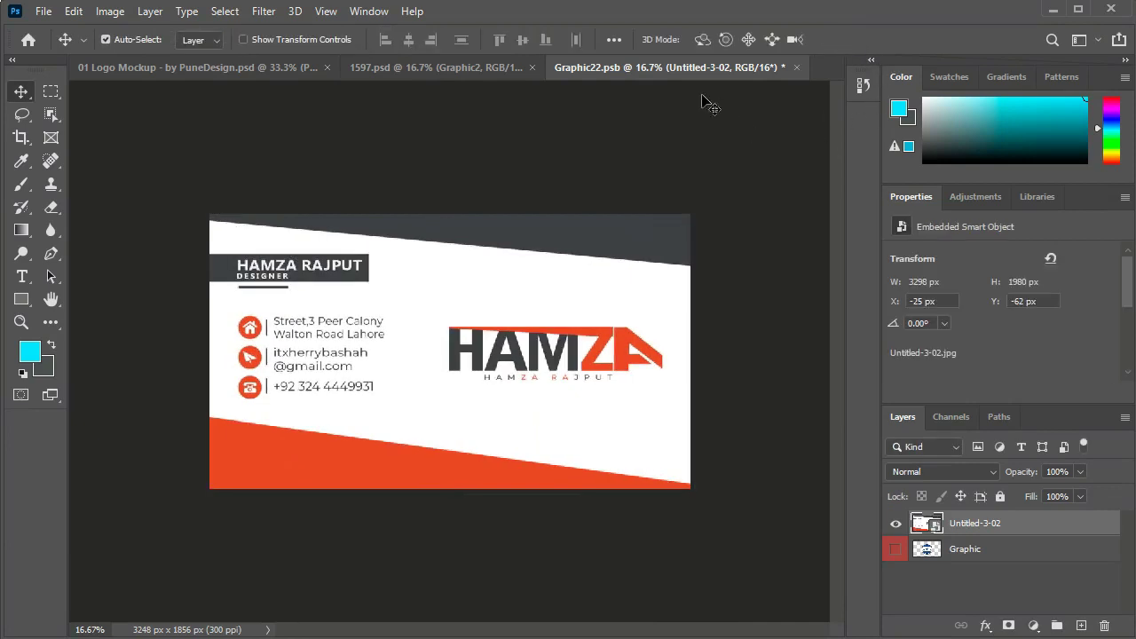
{"action": "left_click", "coordinate": [798, 70]}
{"action": "left_click", "coordinate": [513, 228]}
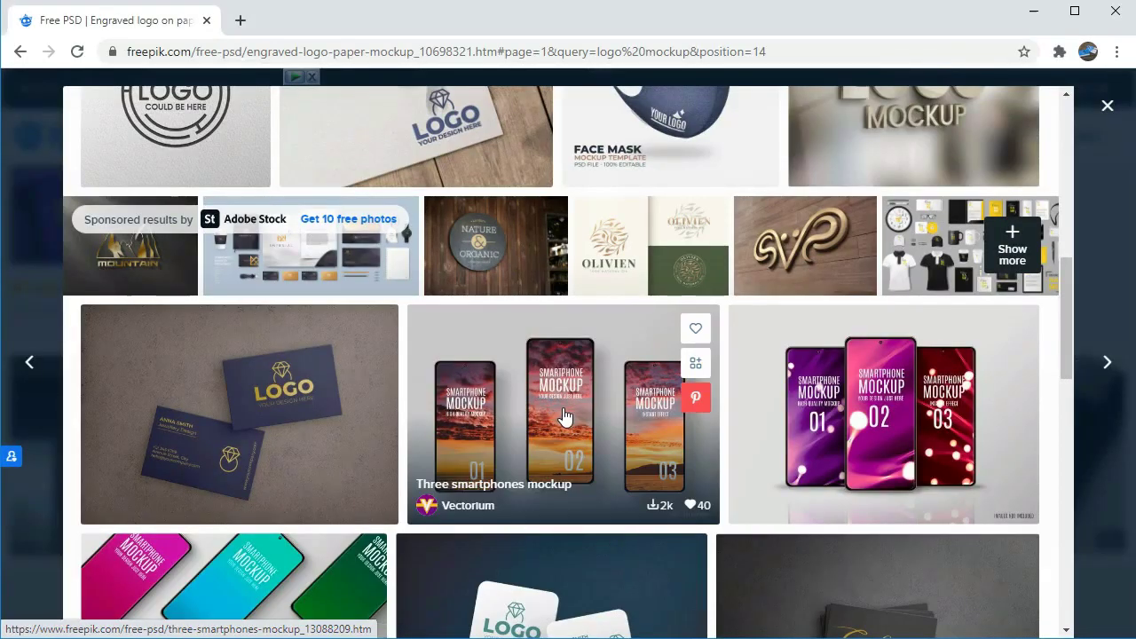
{"action": "scroll", "coordinate": [562, 418], "scroll_direction": "up", "scroll_amount": 2}
{"action": "scroll", "coordinate": [560, 417], "scroll_direction": "up", "scroll_amount": 2}
{"action": "scroll", "coordinate": [458, 401], "scroll_direction": "down", "scroll_amount": 3}
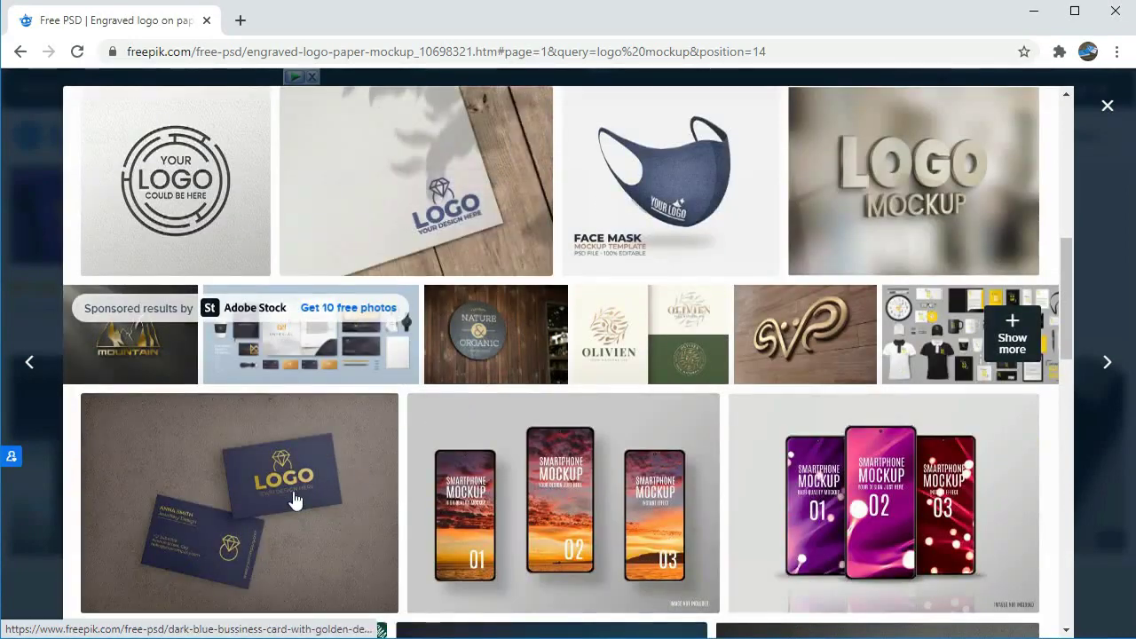
{"action": "scroll", "coordinate": [249, 499], "scroll_direction": "down", "scroll_amount": 2}
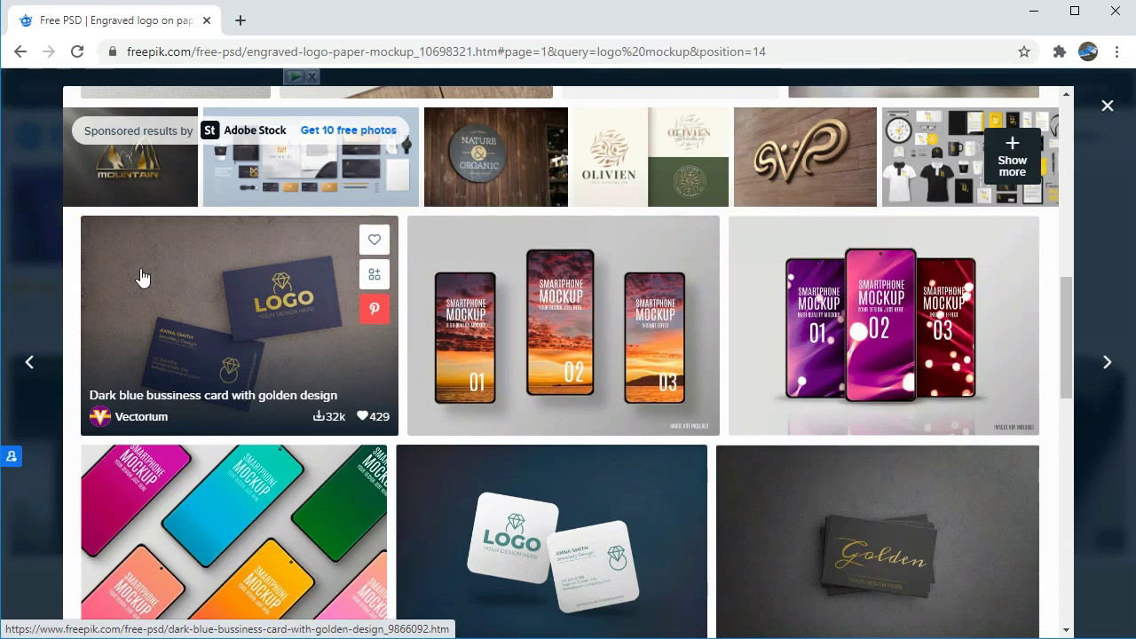
{"action": "scroll", "coordinate": [178, 320], "scroll_direction": "down", "scroll_amount": 1}
{"action": "scroll", "coordinate": [245, 371], "scroll_direction": "down", "scroll_amount": 4}
{"action": "scroll", "coordinate": [246, 373], "scroll_direction": "down", "scroll_amount": 4}
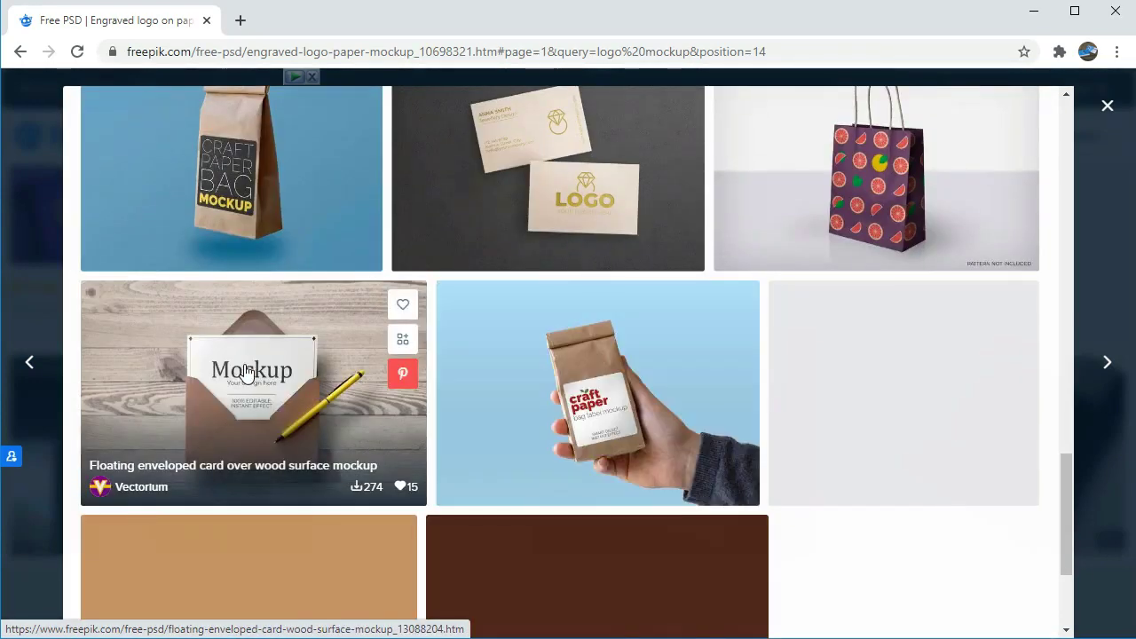
{"action": "scroll", "coordinate": [178, 360], "scroll_direction": "up", "scroll_amount": 2}
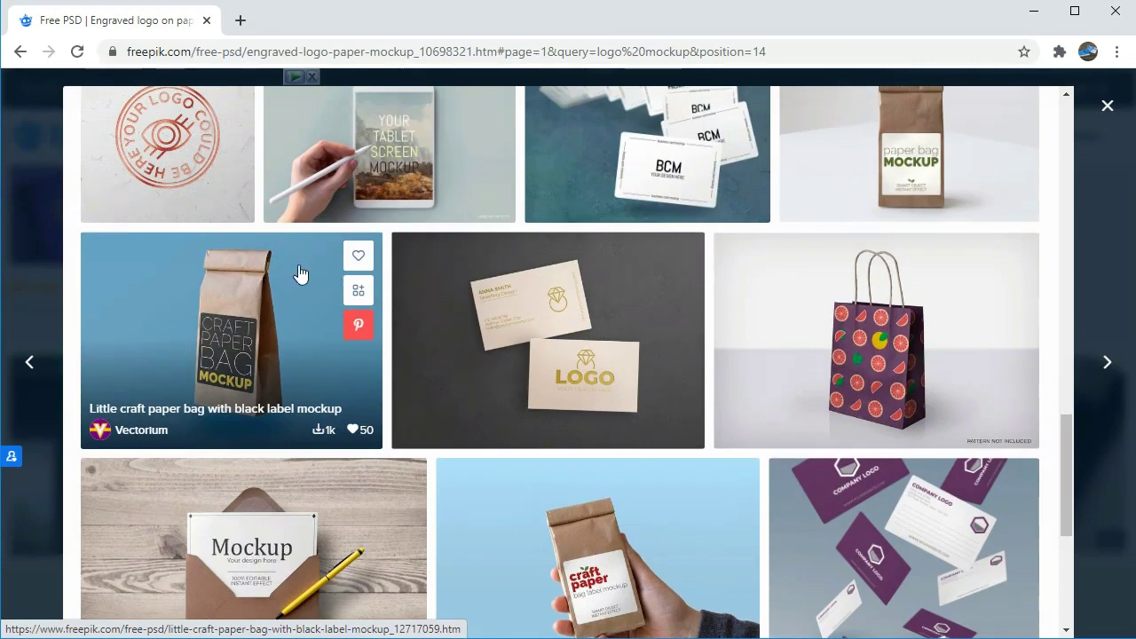
{"action": "scroll", "coordinate": [310, 296], "scroll_direction": "down", "scroll_amount": 5}
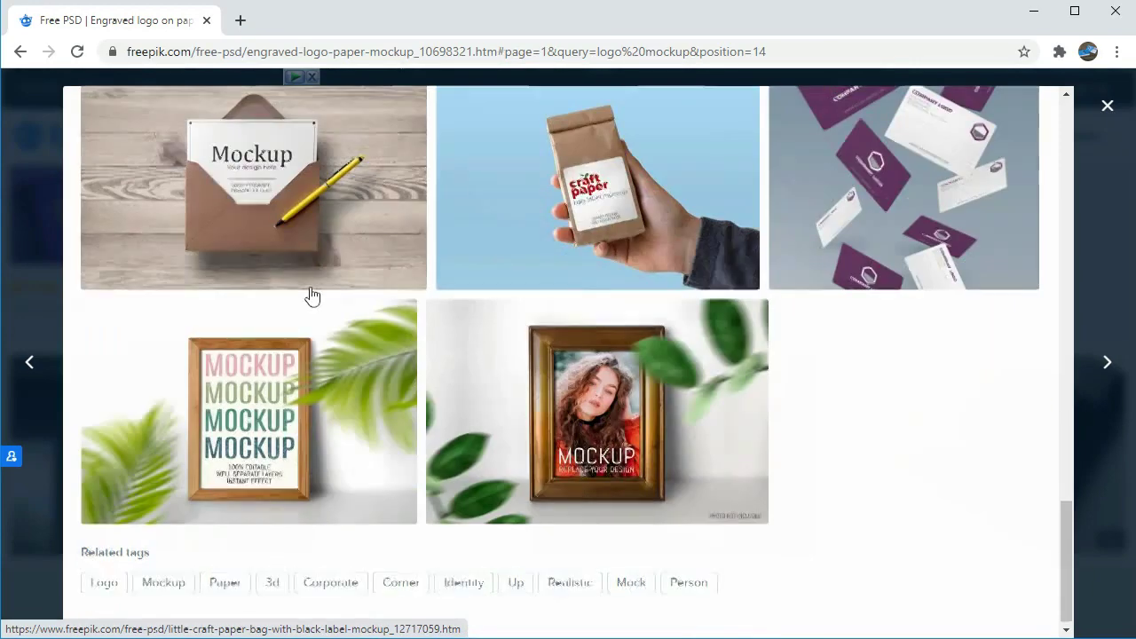